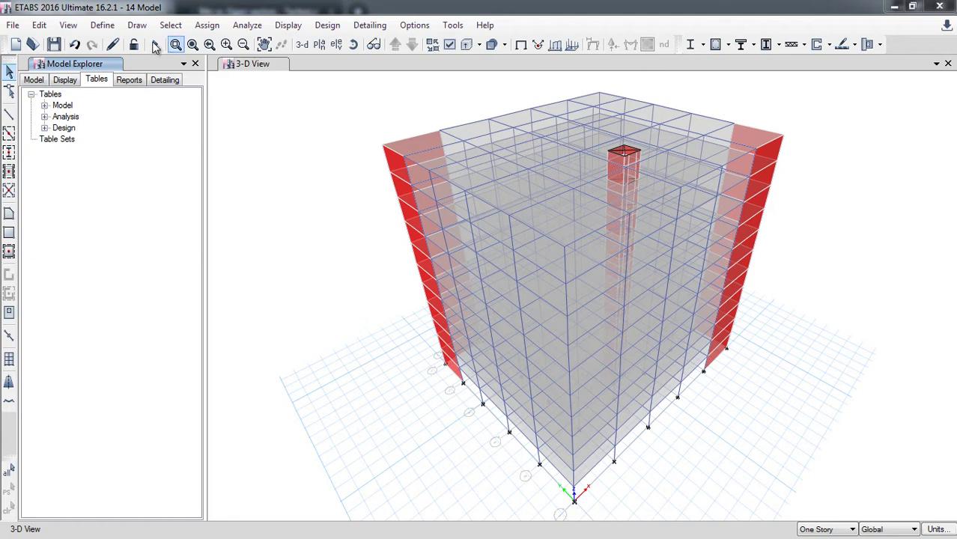
- Open the modal cases list and consult the CSI Knowledge Base article on modal analysis in Chrome
left_click(110, 27)
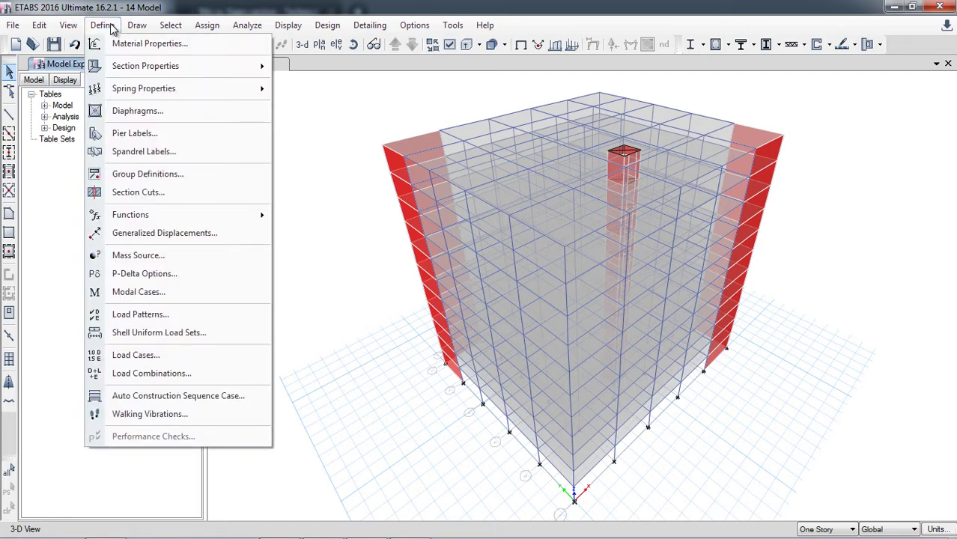
left_click(160, 292)
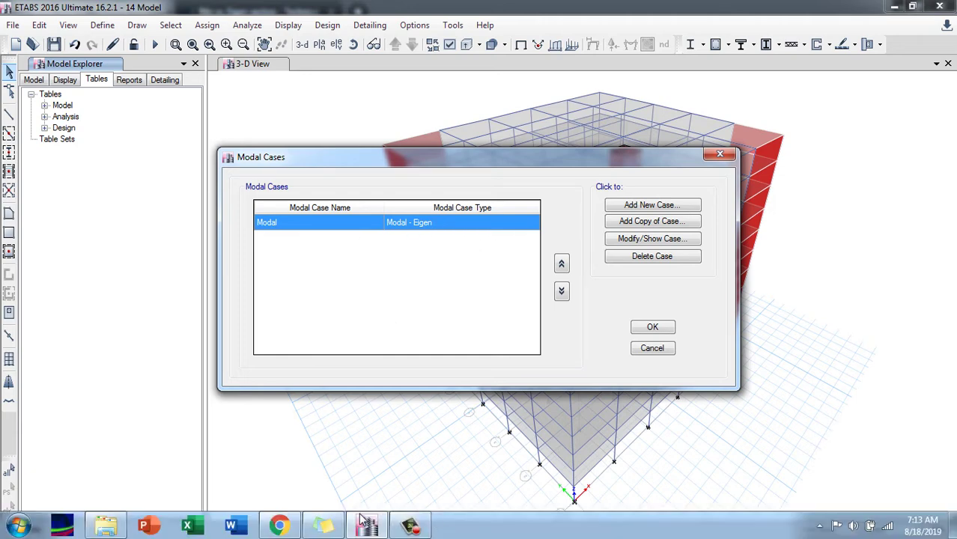
left_click(279, 524)
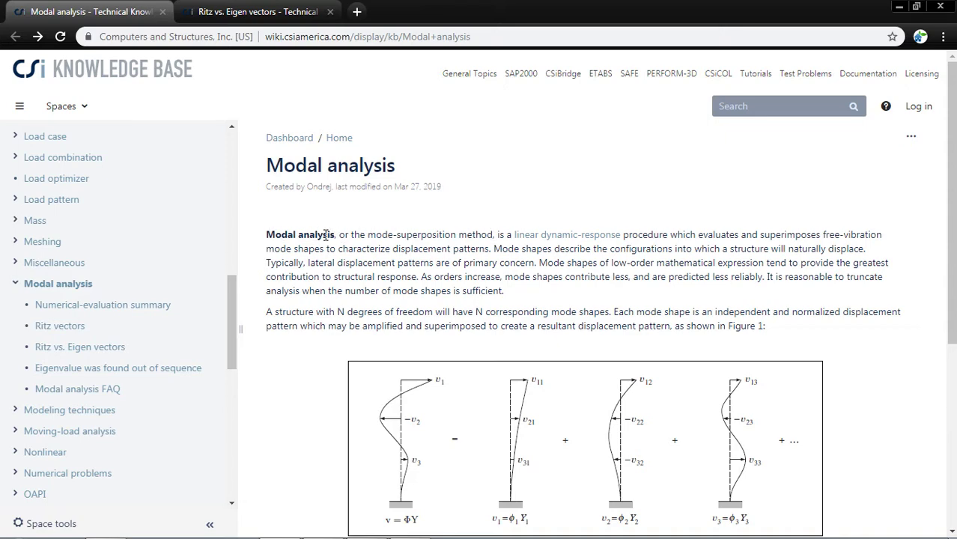
scroll(326, 233, "down", 1)
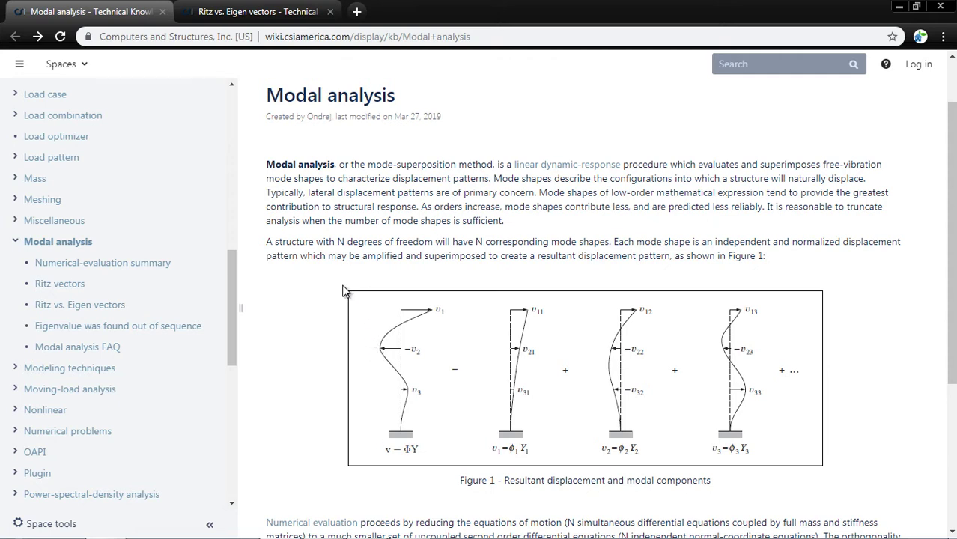
mouse_move(420, 531)
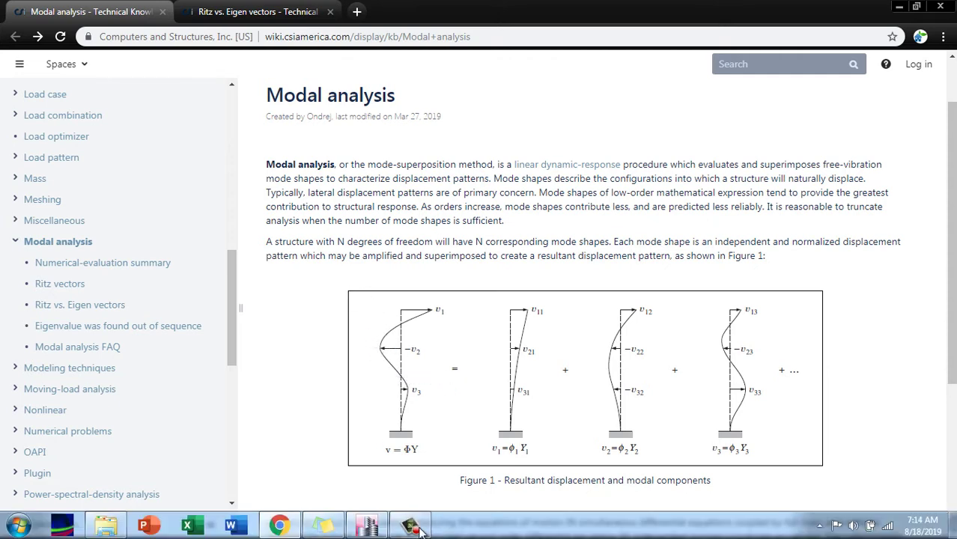
left_click(424, 408)
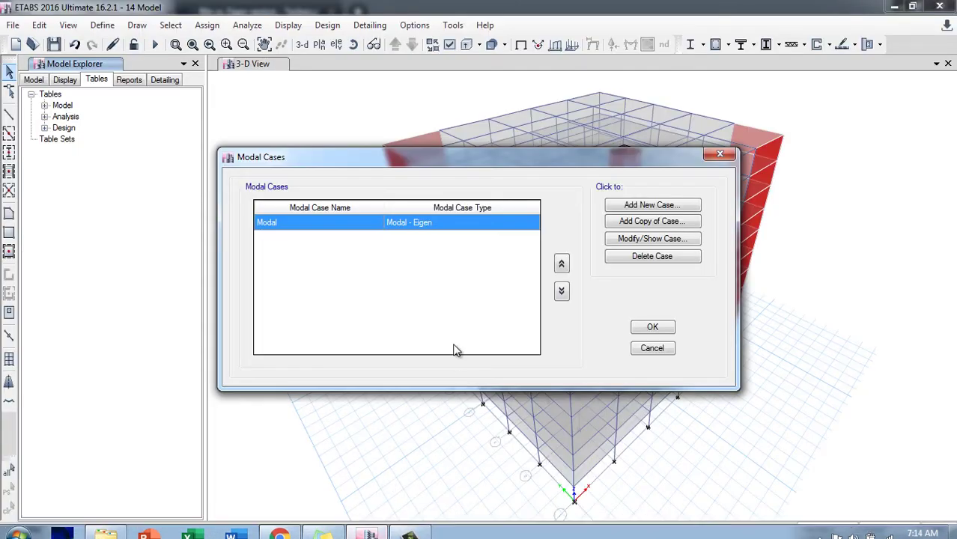
left_click(653, 349)
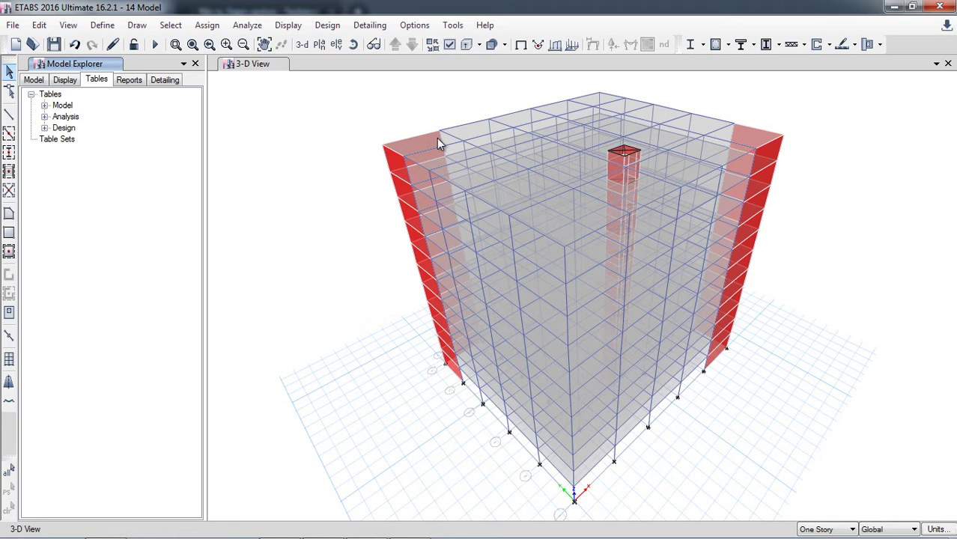
- Switch to Chrome and examine the article's modal components figure and its numerical evaluation paragraph
mouse_move(378, 530)
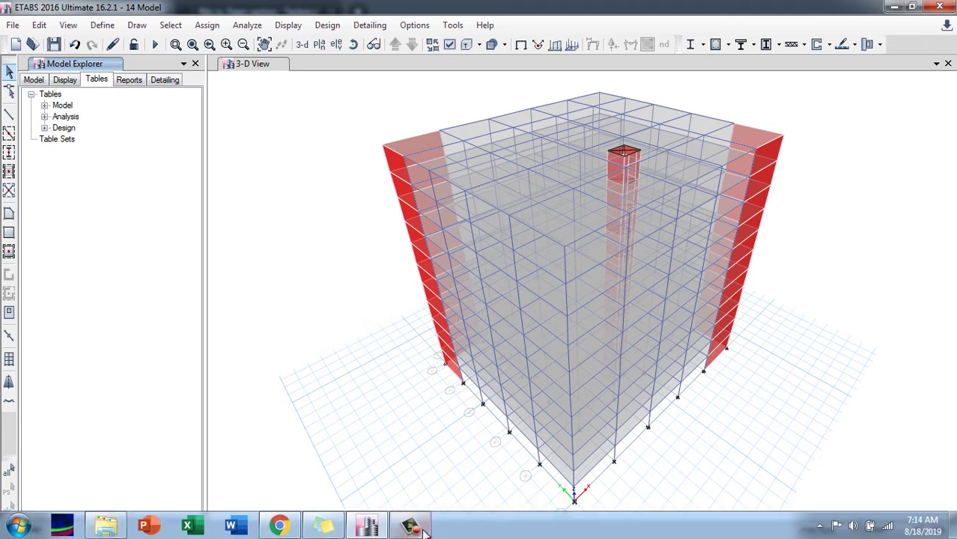
left_click(279, 527)
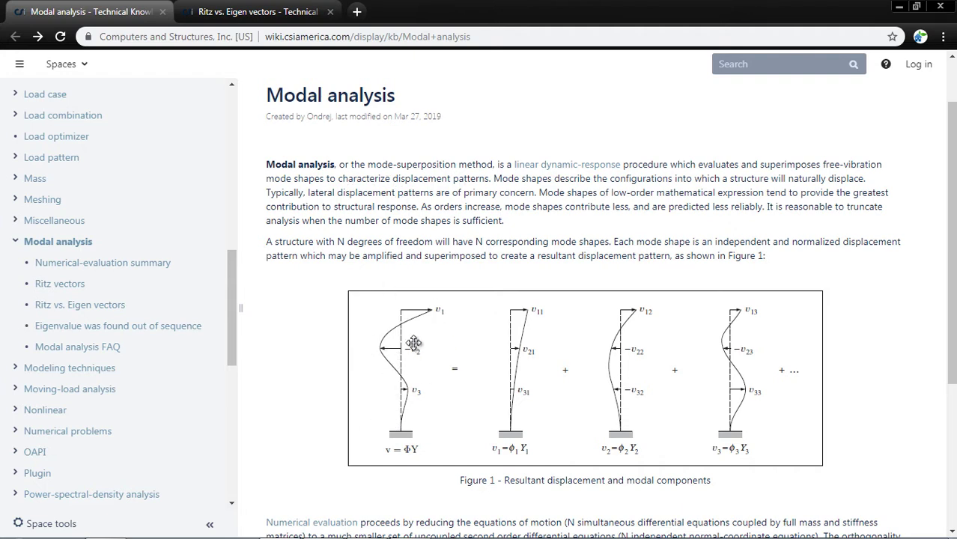
scroll(389, 383, "down", 3)
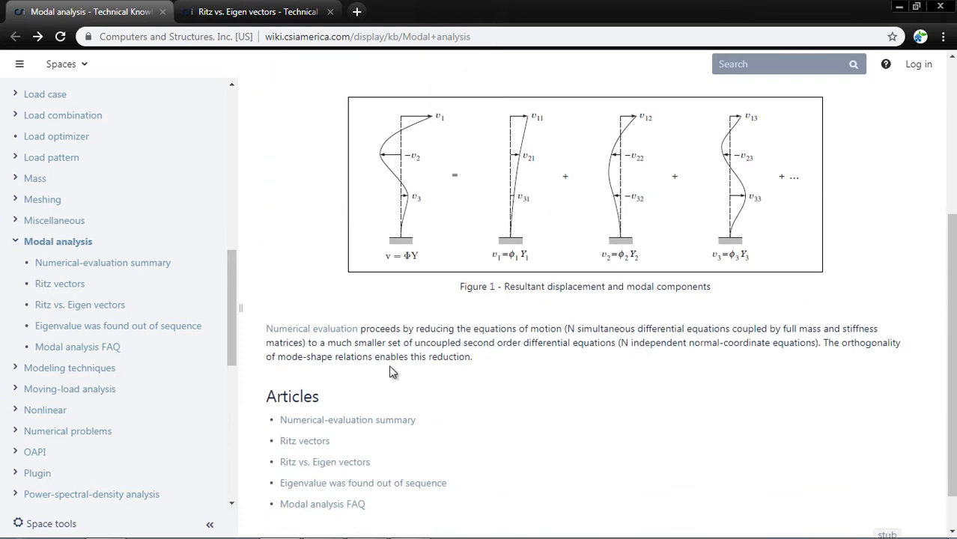
- Switch back to ETABS and open the existing Modal case's data for modification
mouse_move(415, 524)
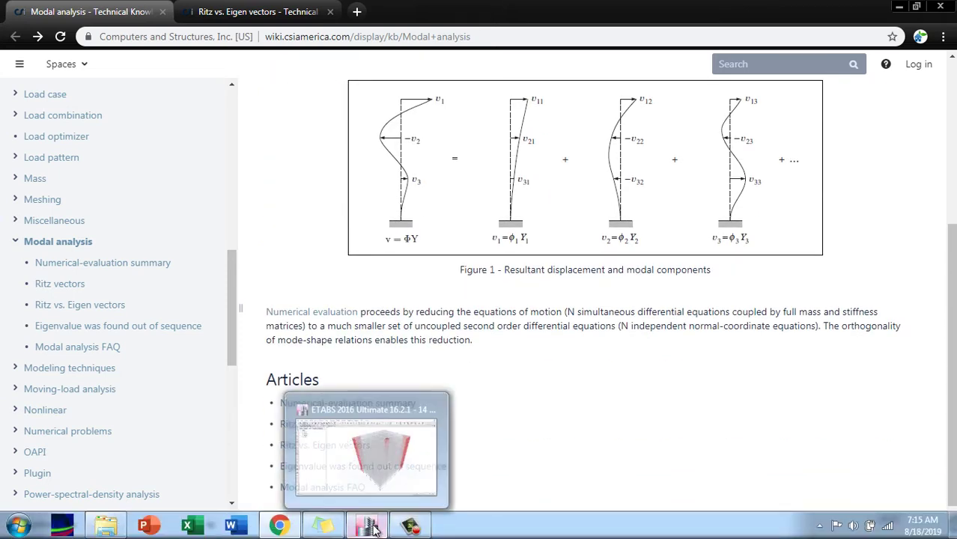
left_click(371, 464)
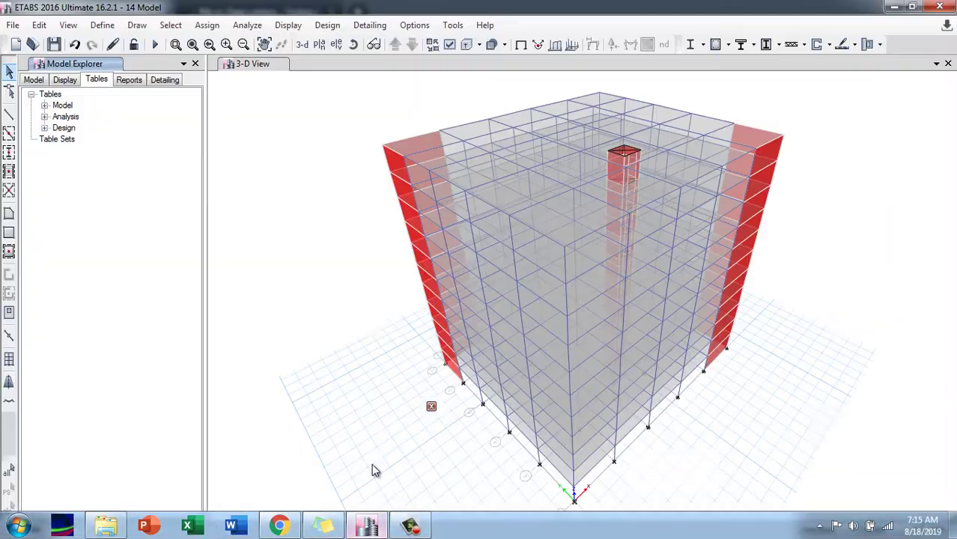
left_click(102, 25)
left_click(167, 292)
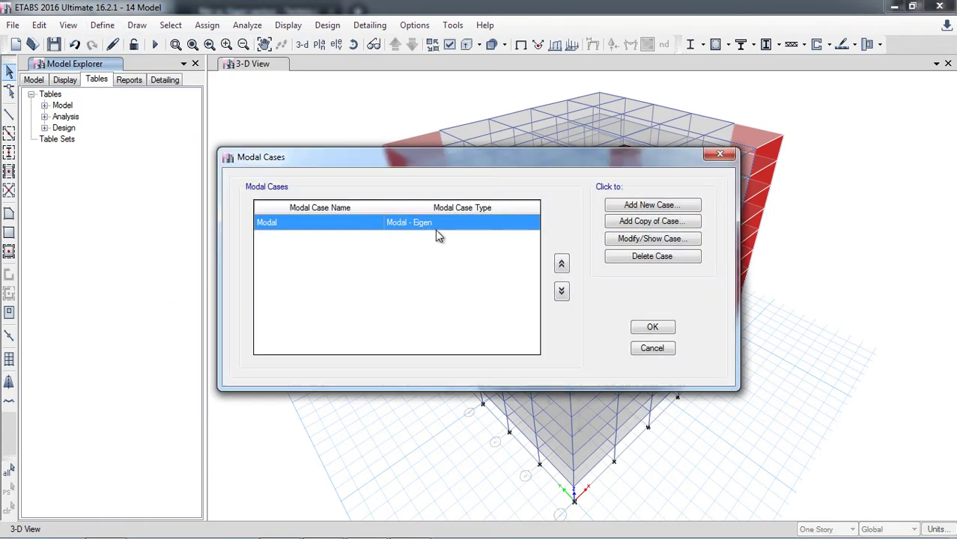
left_click(656, 240)
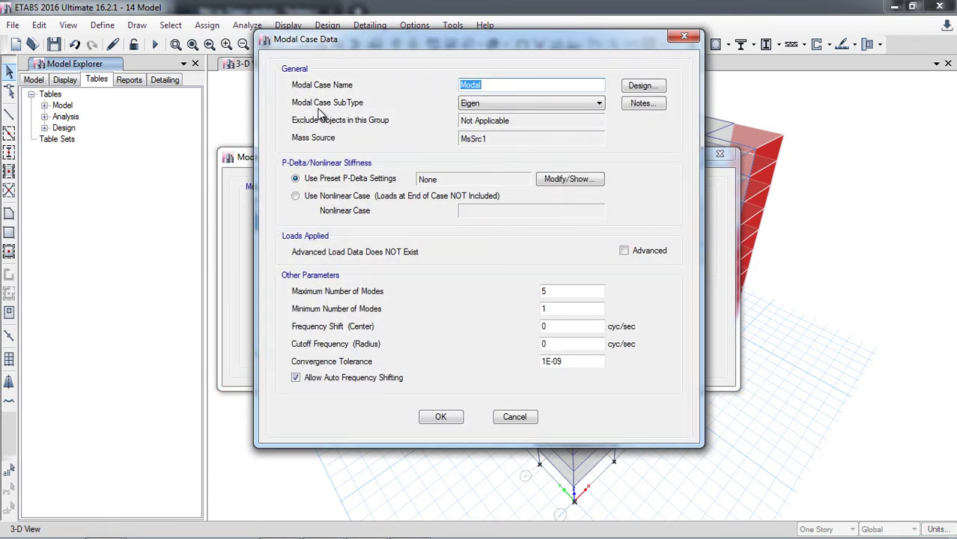
- Review the available modal case subtypes and the preset P-Delta automation methods
left_click(484, 109)
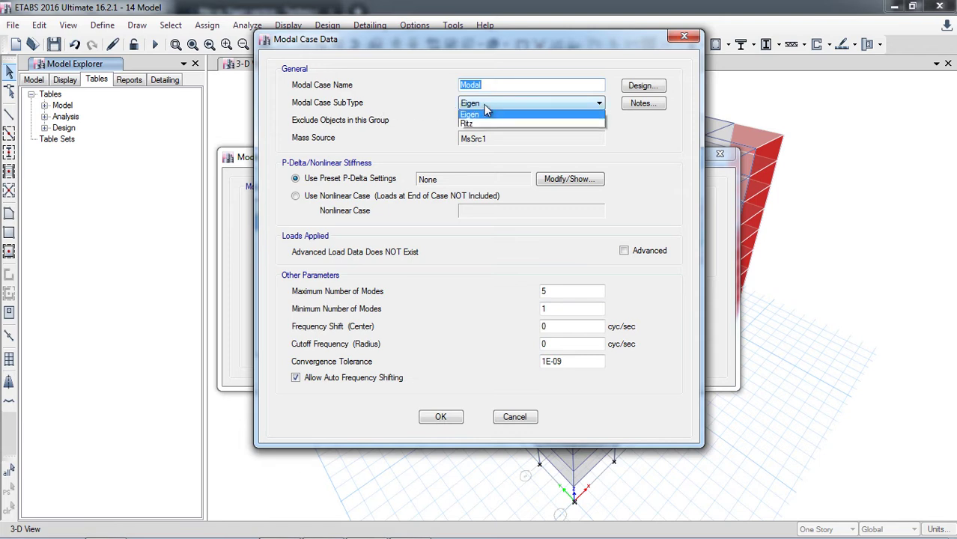
left_click(484, 109)
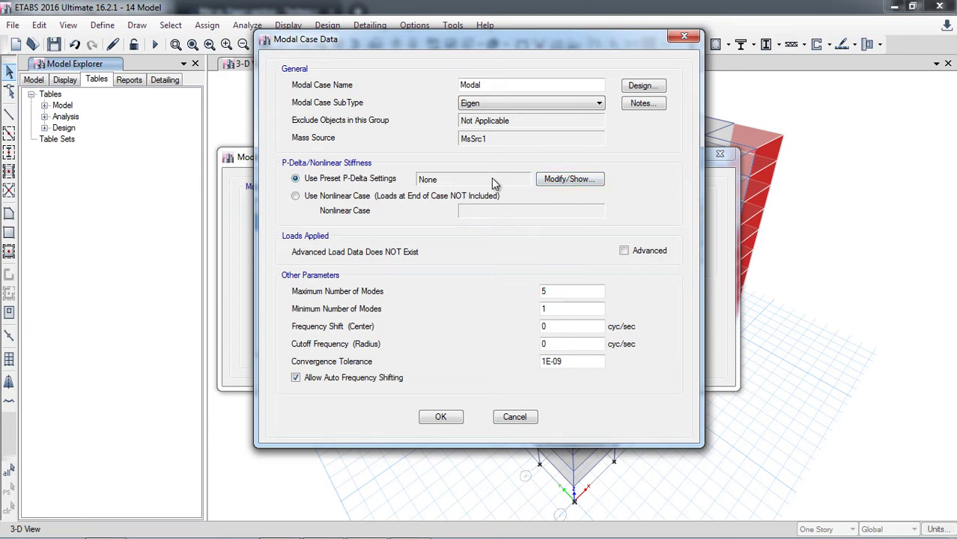
left_click(547, 182)
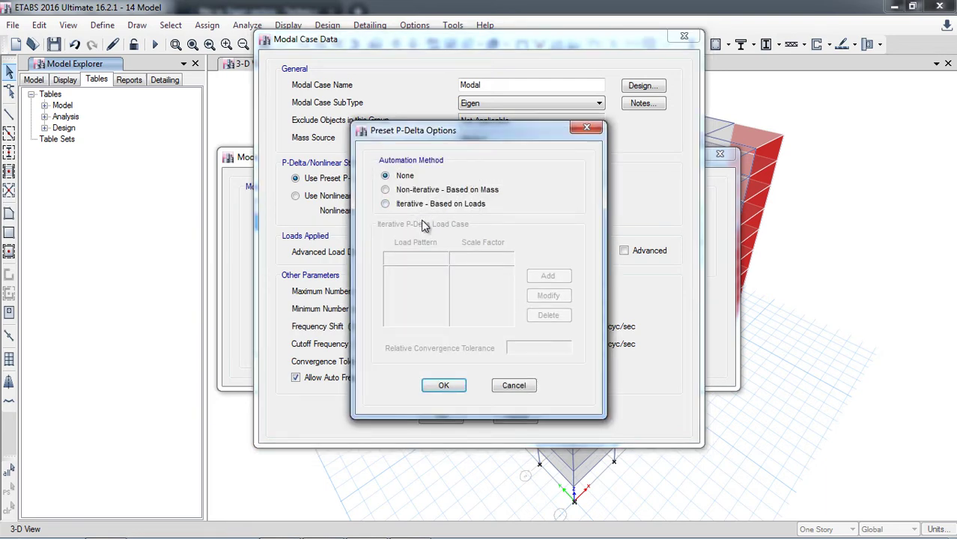
left_click(514, 385)
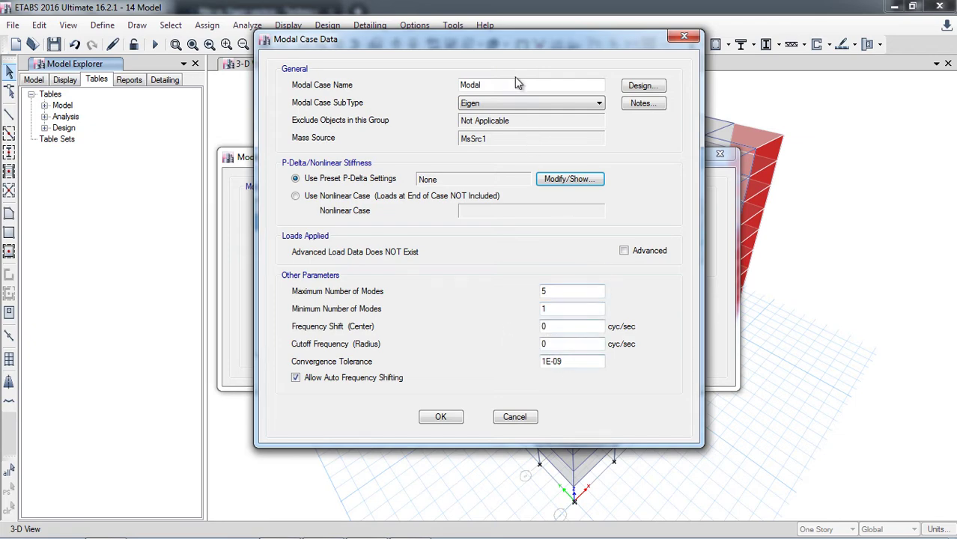
- Set the maximum number of modes to 12 and the modal case subtype to Ritz
left_click_drag(503, 38, 368, 52)
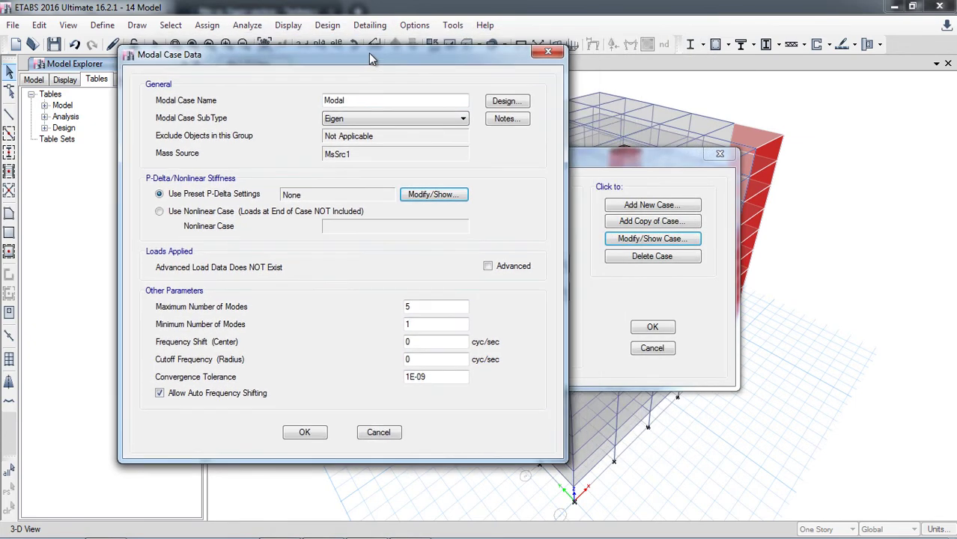
double_click(410, 307)
type("12")
left_click(355, 119)
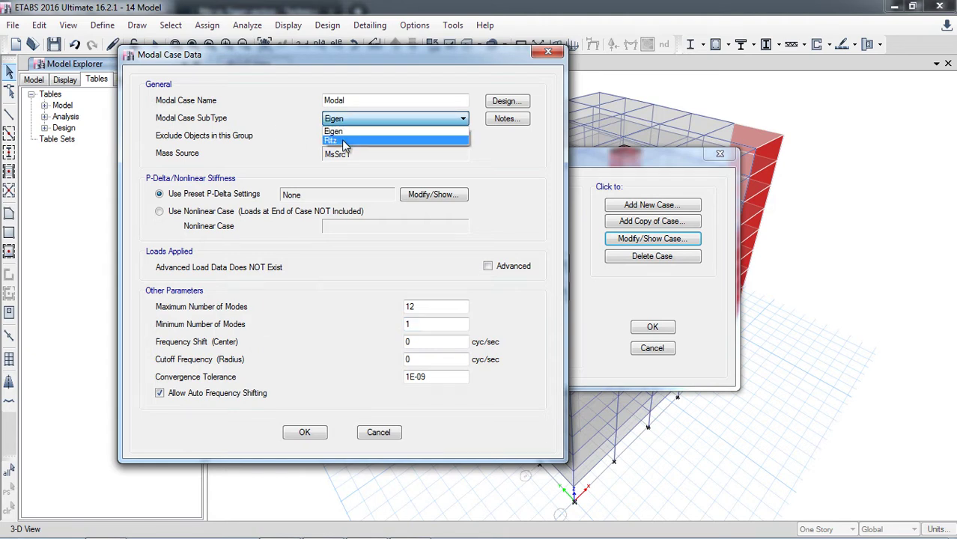
left_click(333, 140)
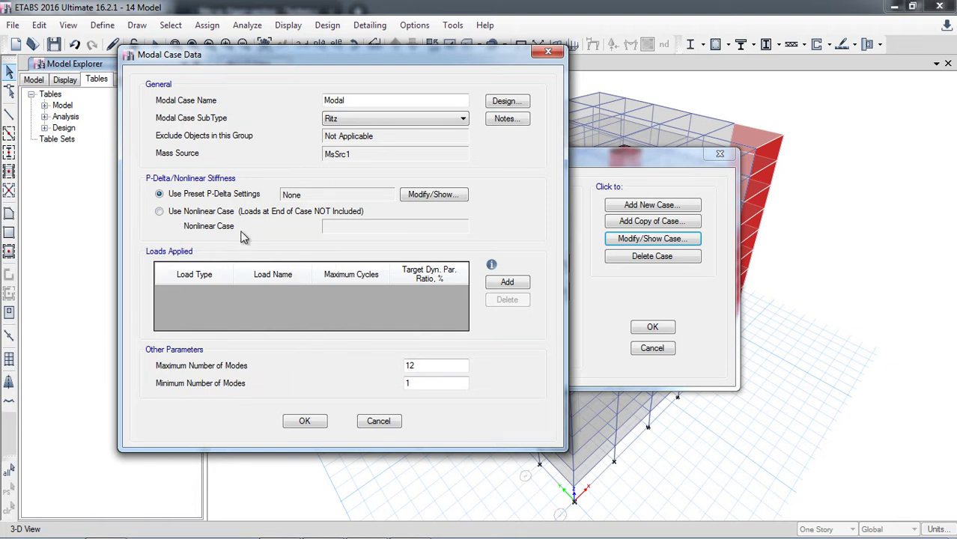
- Add three applied loads to the Ritz case and set each one's load type to Acceleration
left_click(510, 281)
left_click(511, 281)
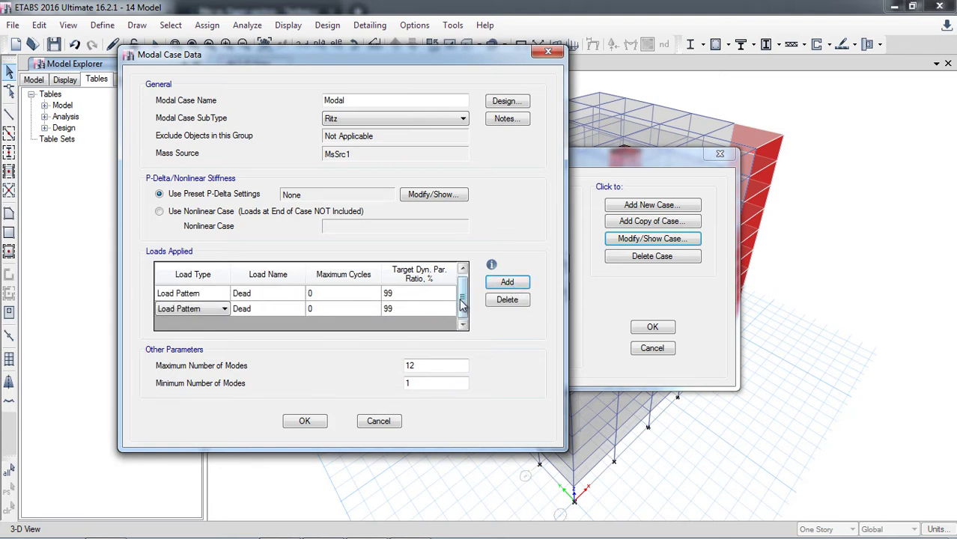
left_click(506, 282)
left_click(216, 294)
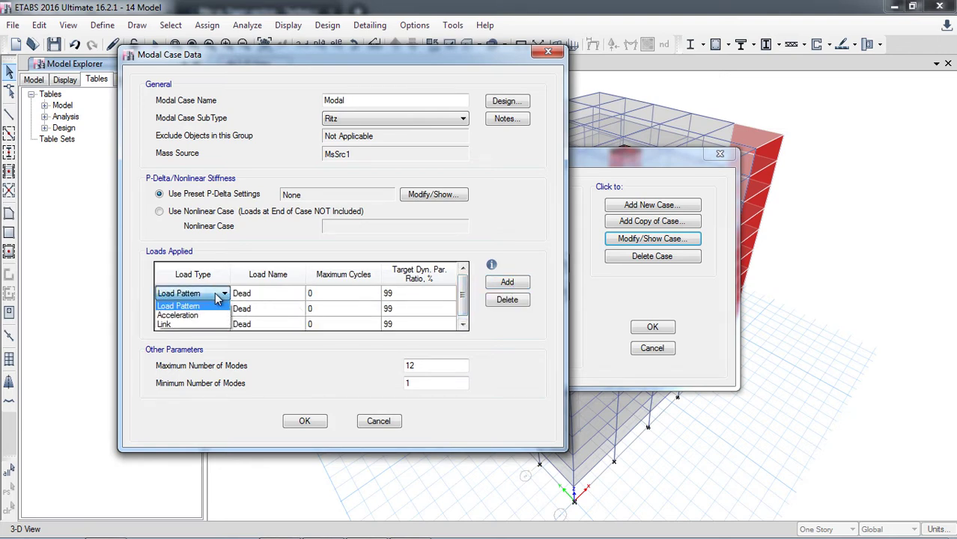
left_click(209, 313)
left_click(214, 311)
left_click(217, 310)
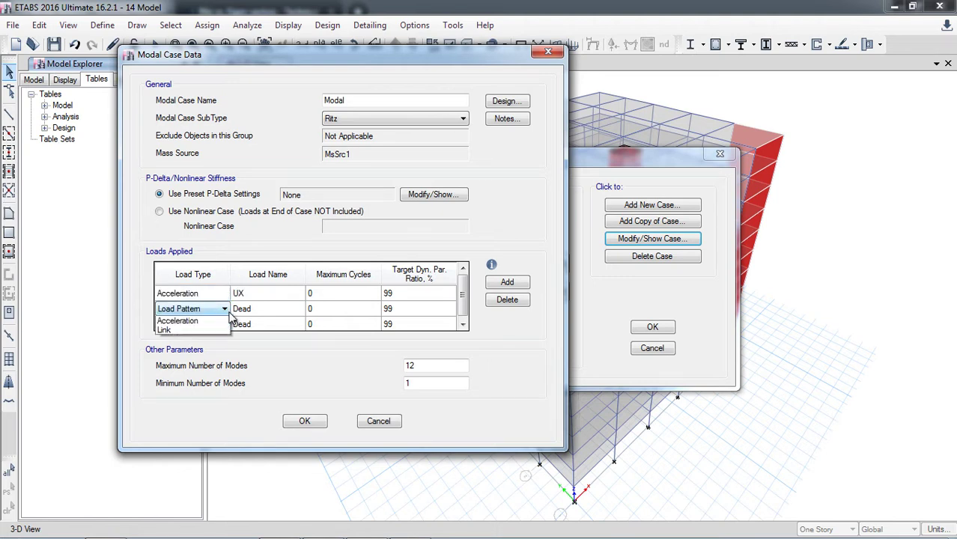
left_click(203, 322)
left_click(214, 328)
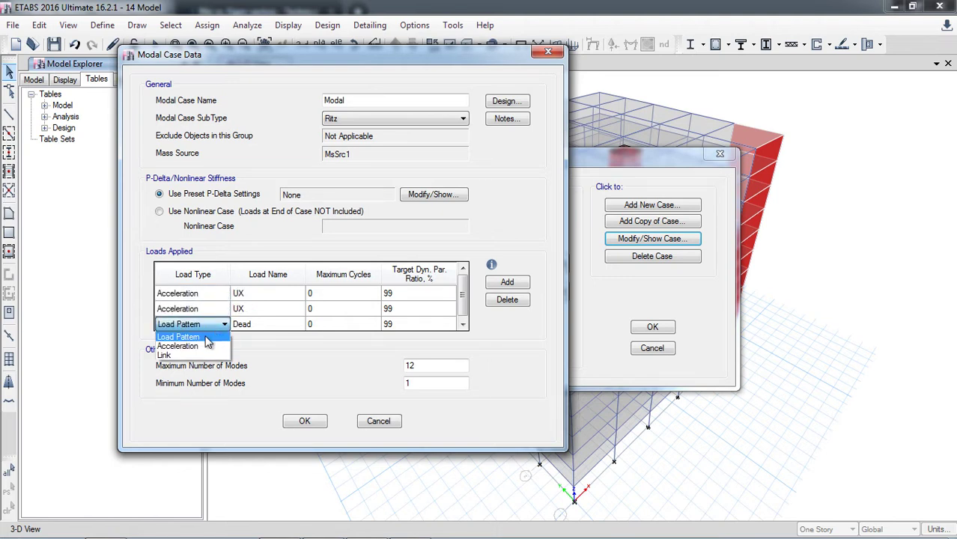
left_click(213, 346)
- Set the second acceleration load's name to UY and the third's to UZ
left_click(289, 307)
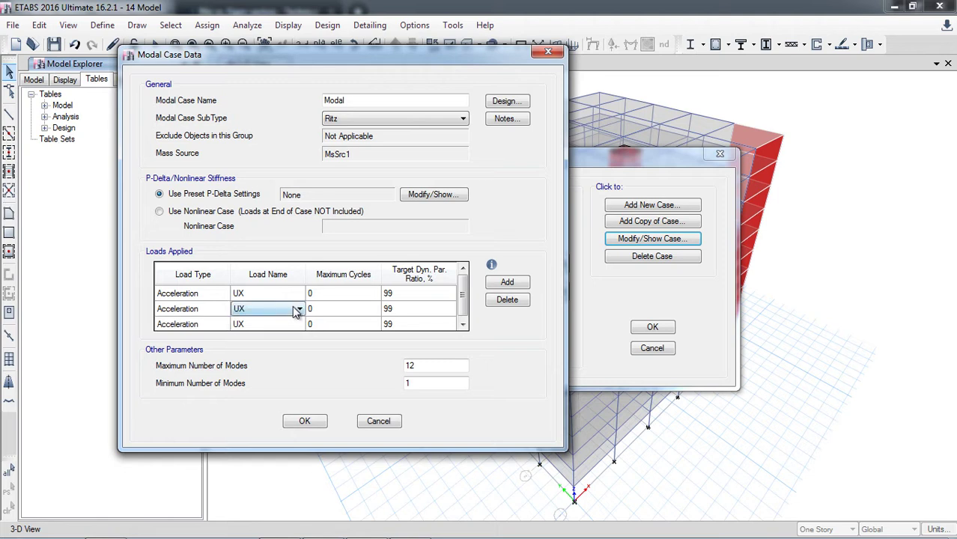
left_click(298, 308)
left_click(279, 324)
left_click(286, 323)
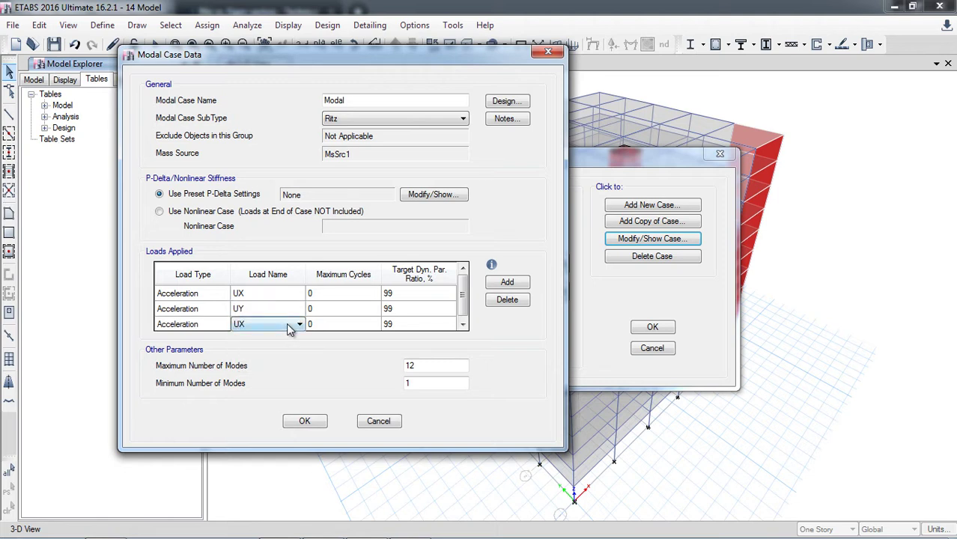
left_click(288, 322)
left_click(276, 357)
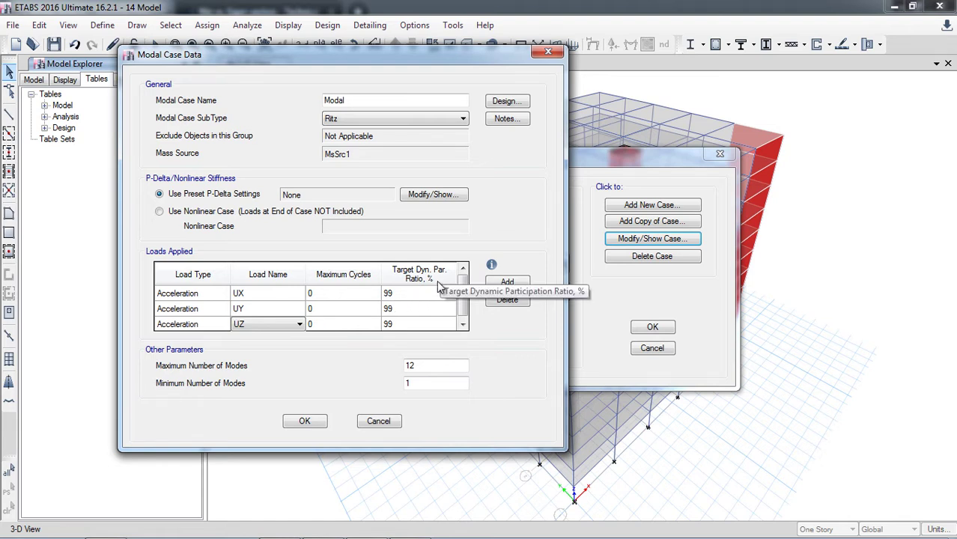
- Set the target dynamic participation ratio to 90% for the UX, UY and UZ acceleration loads
left_click(402, 295)
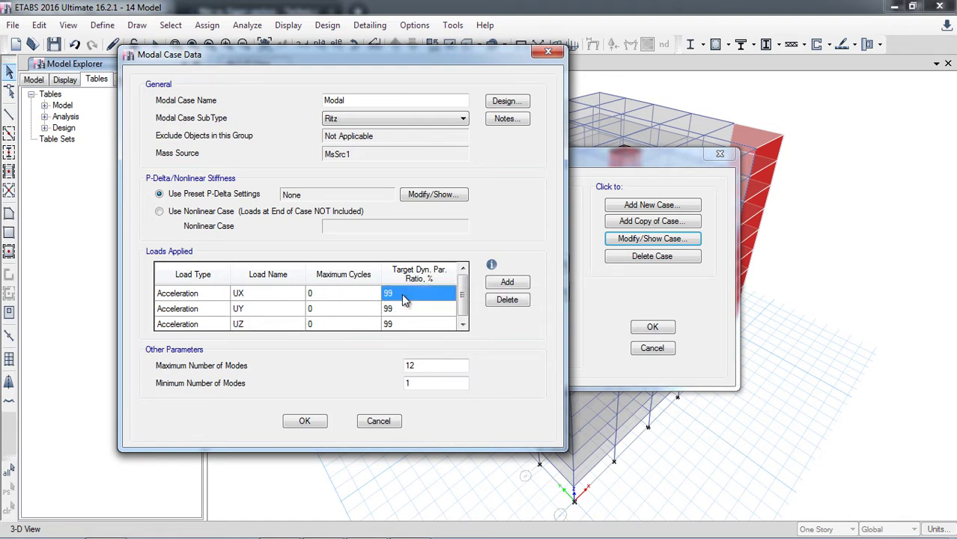
key("BackSpace")
type("90")
key("Return")
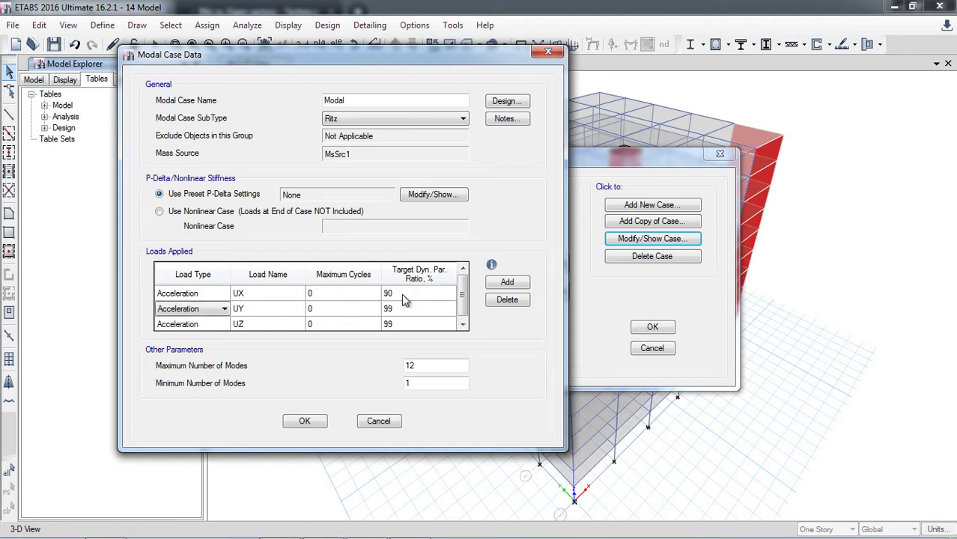
key("Tab")
key("Tab")
key("Tab")
type("90")
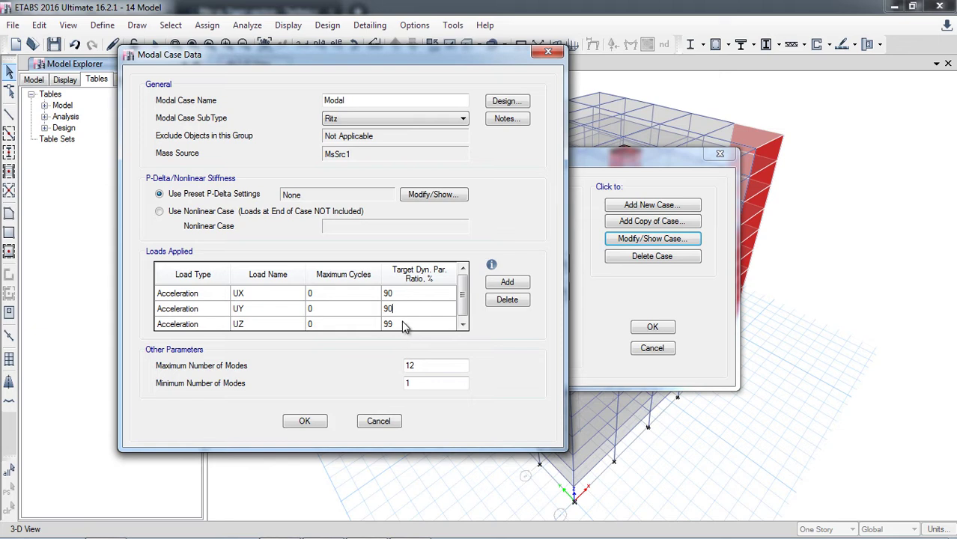
left_click(404, 324)
type("90")
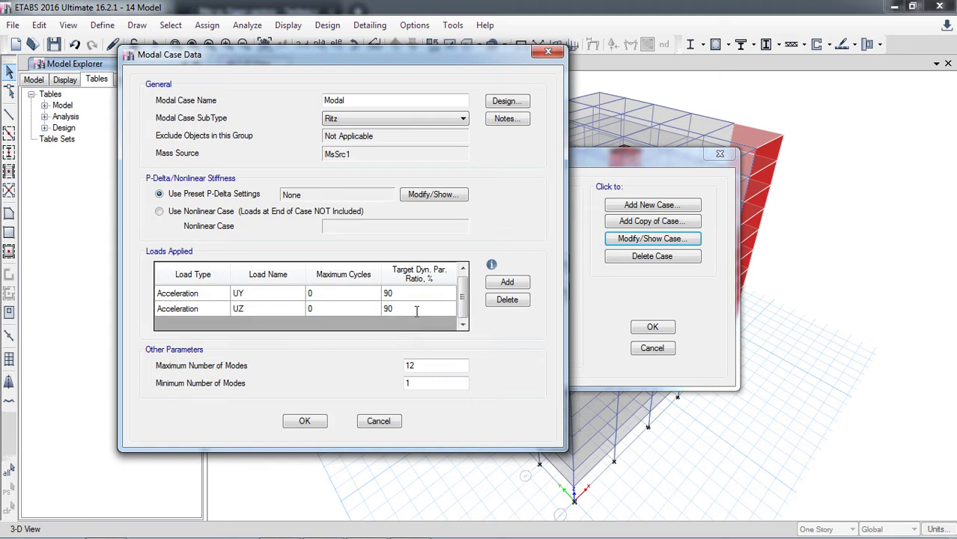
left_click(414, 308)
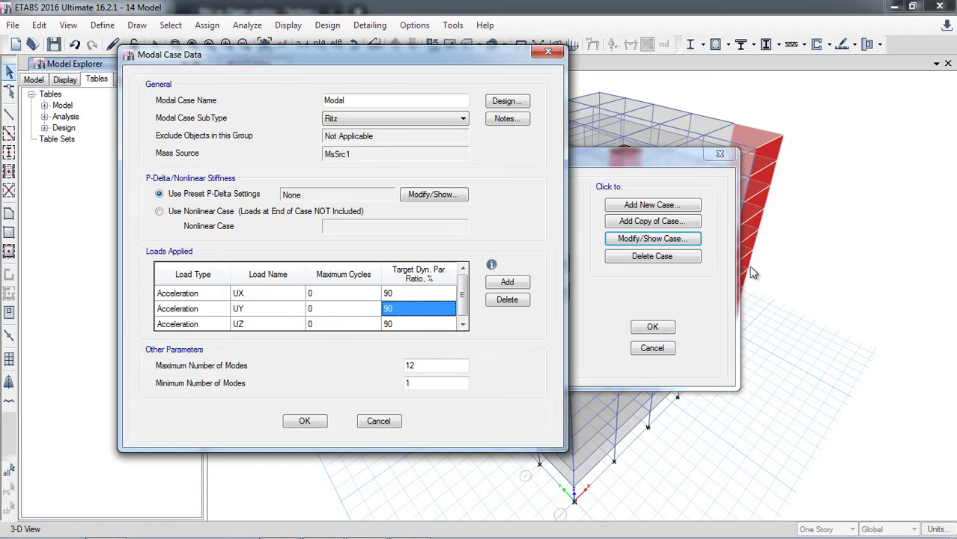
- Set the maximum number of modes to 5 and accept the changes to the modal case
double_click(448, 363)
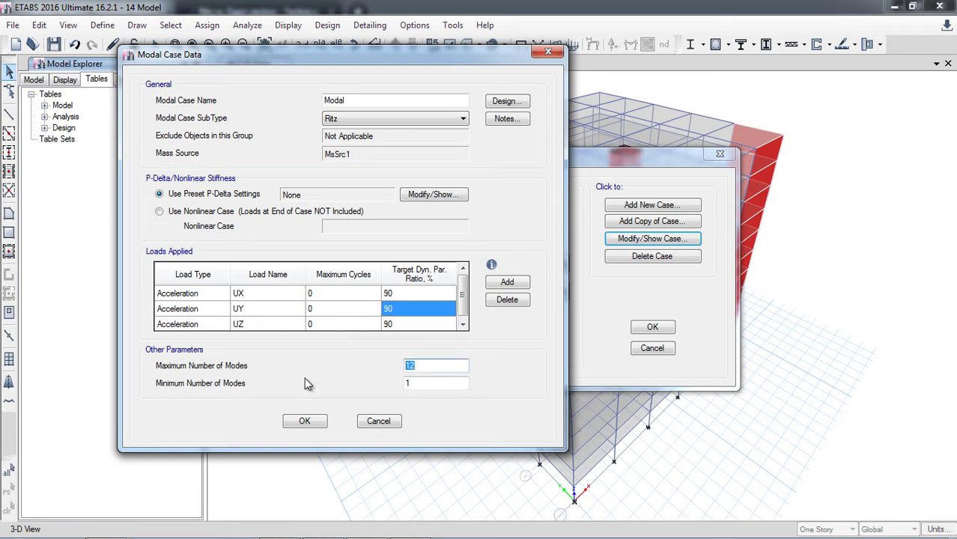
type("5")
left_click(415, 384)
left_click(305, 422)
left_click(660, 327)
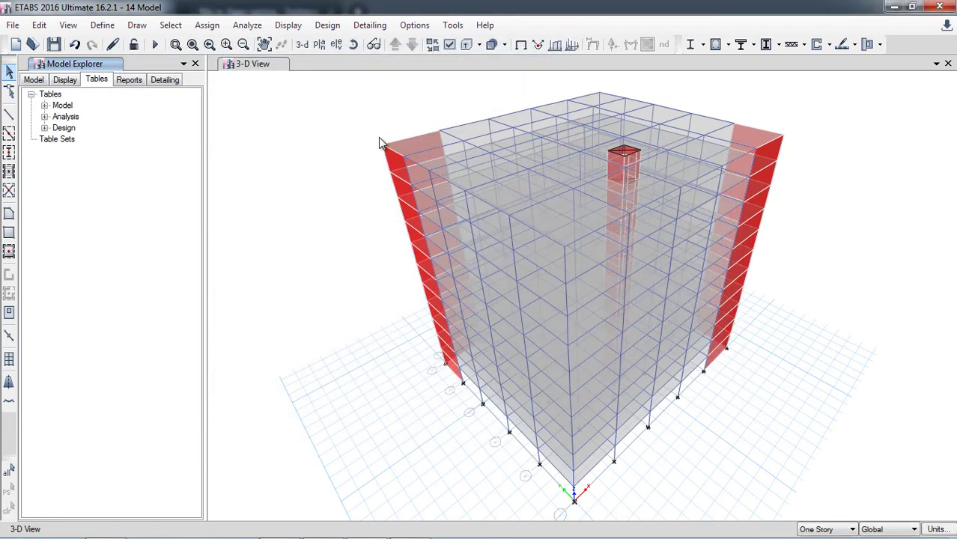
- Run the analysis and open the Modal Participating Mass Ratios table from the modal results
left_click(156, 45)
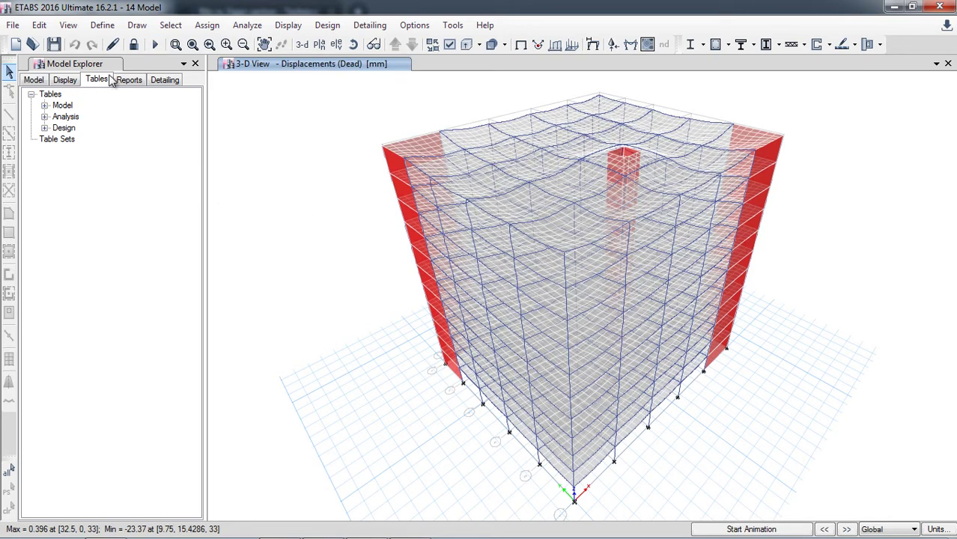
left_click(44, 117)
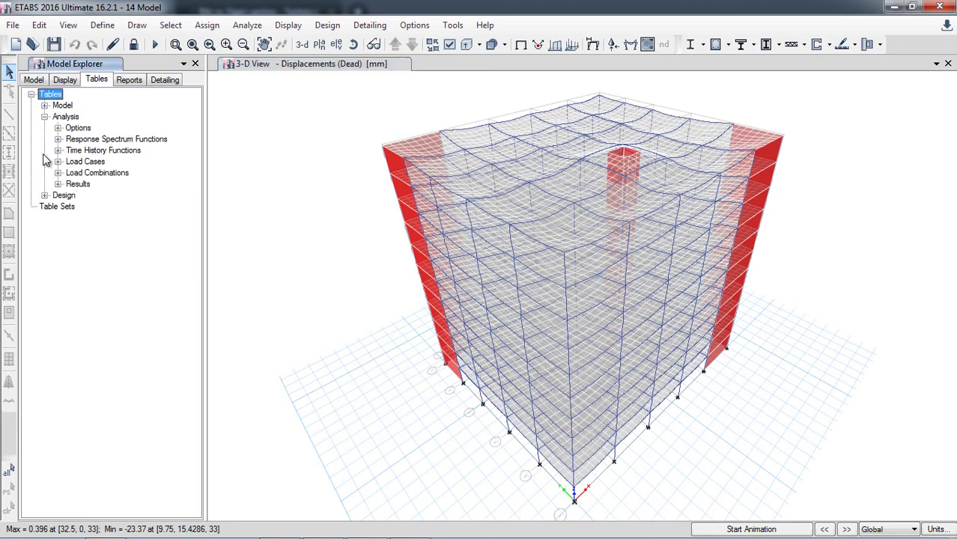
left_click(58, 184)
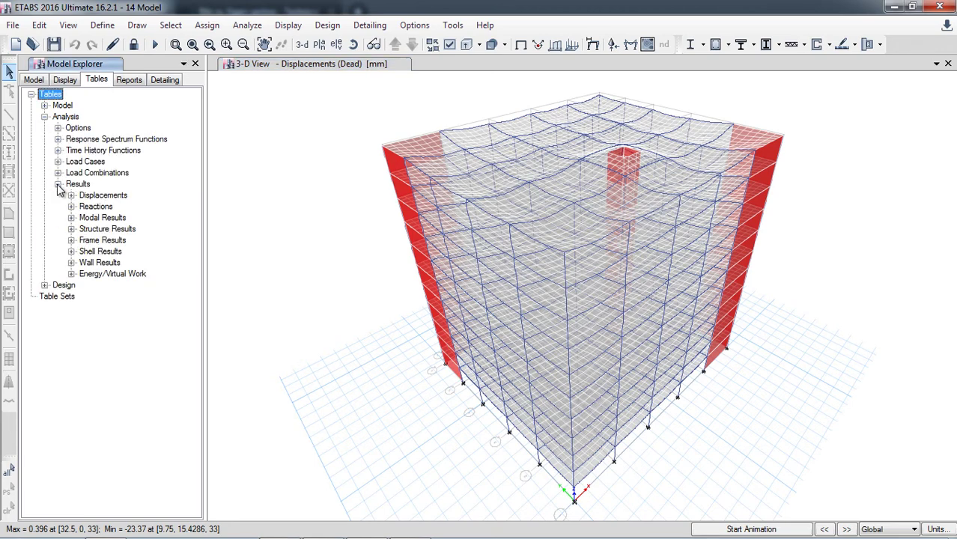
left_click(71, 217)
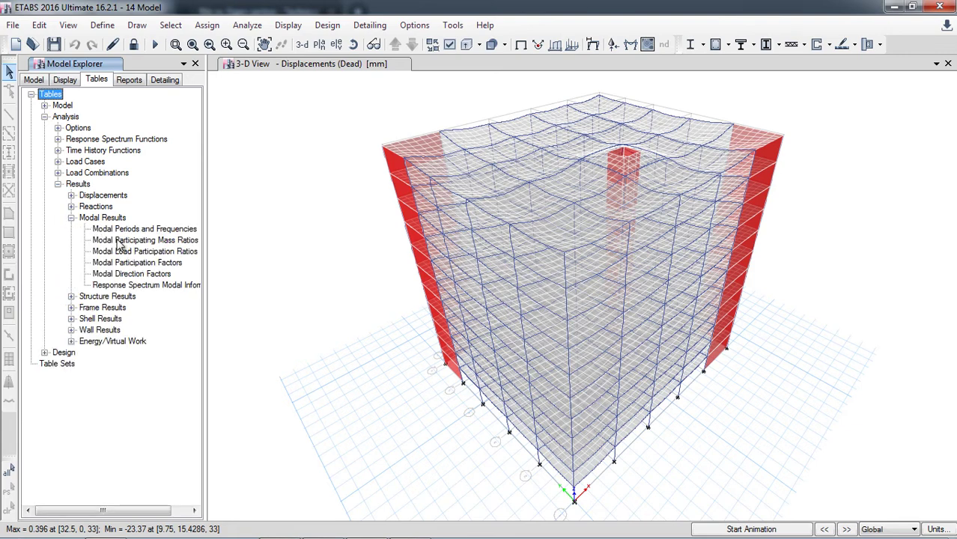
double_click(177, 241)
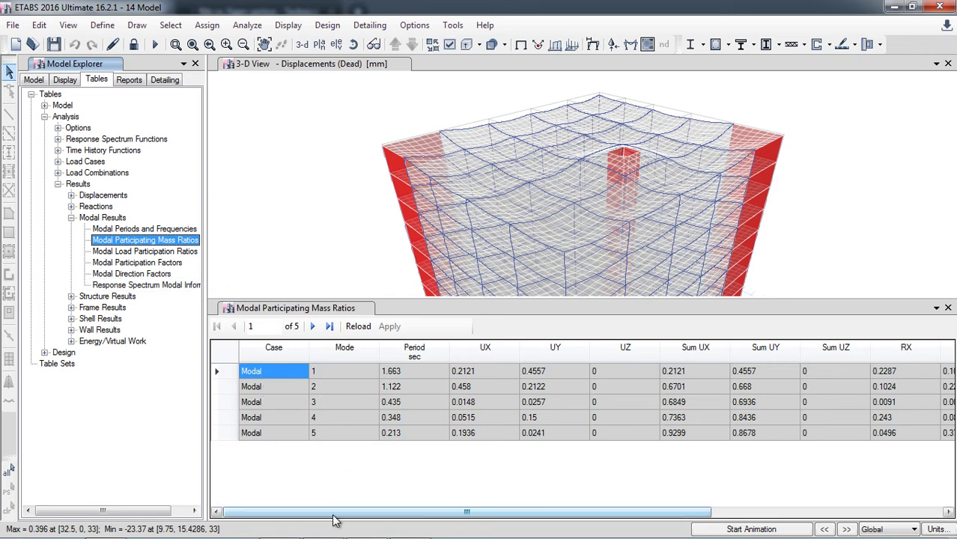
- Check the cumulative translational and rotational mass participation ratios of the modes in the table
left_click_drag(335, 516, 632, 511)
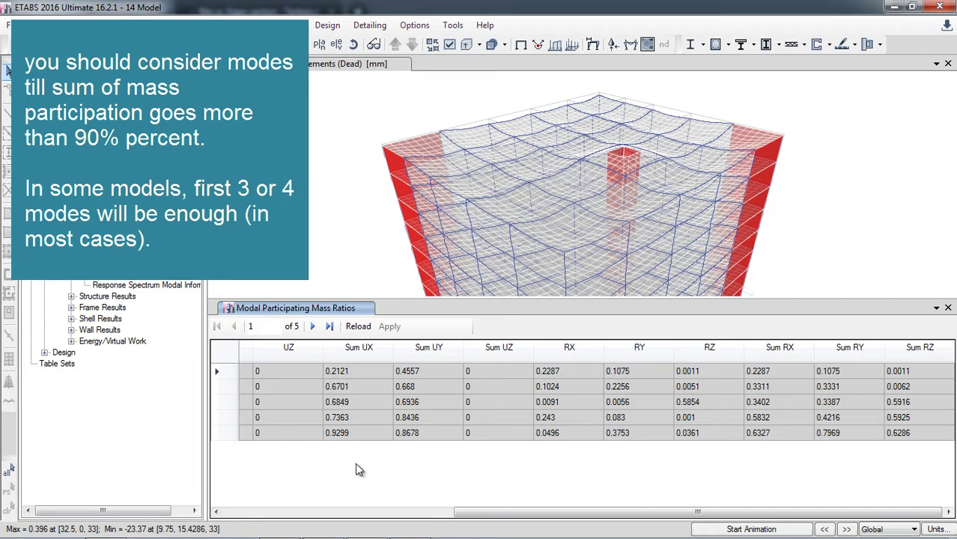
left_click(776, 371)
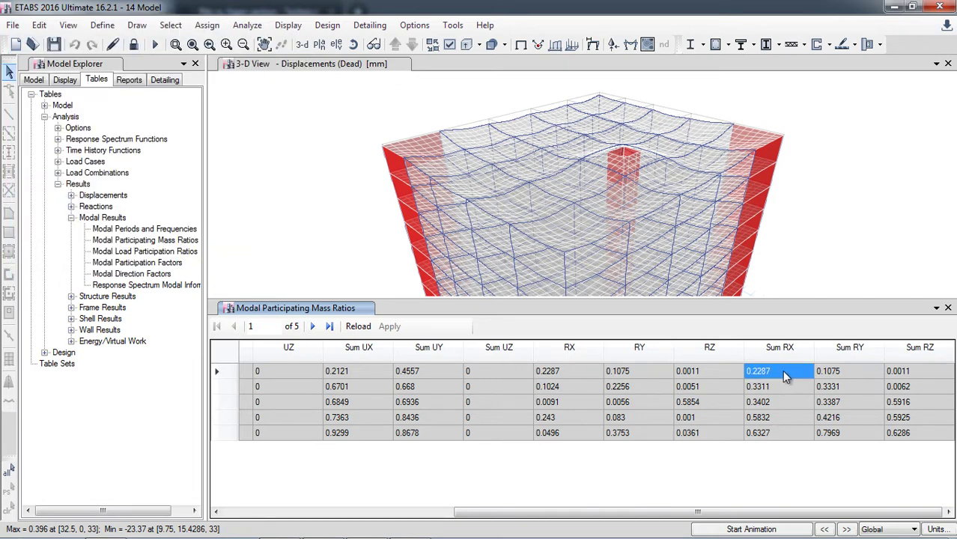
left_click(831, 371)
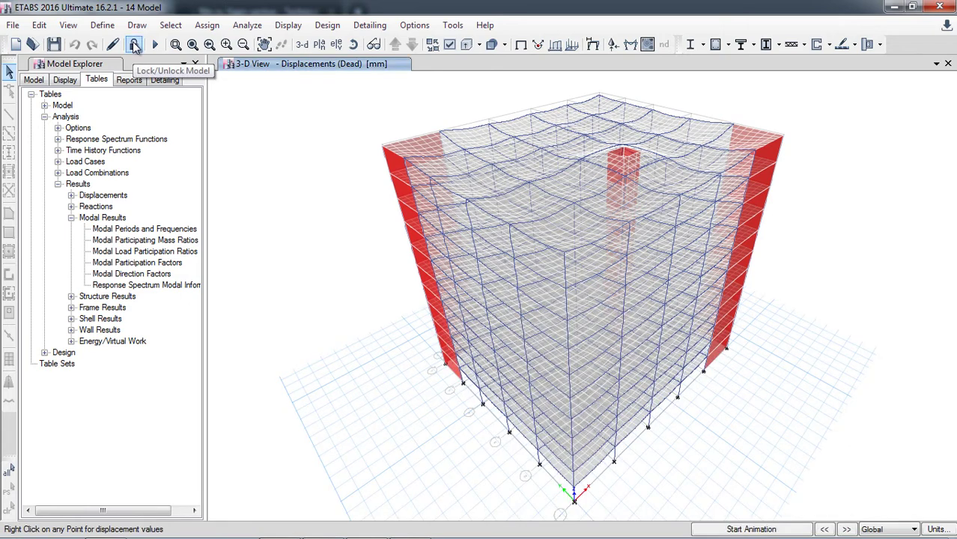
- Unlock the model, discarding its analysis results, and open the Modal case's data
left_click(134, 46)
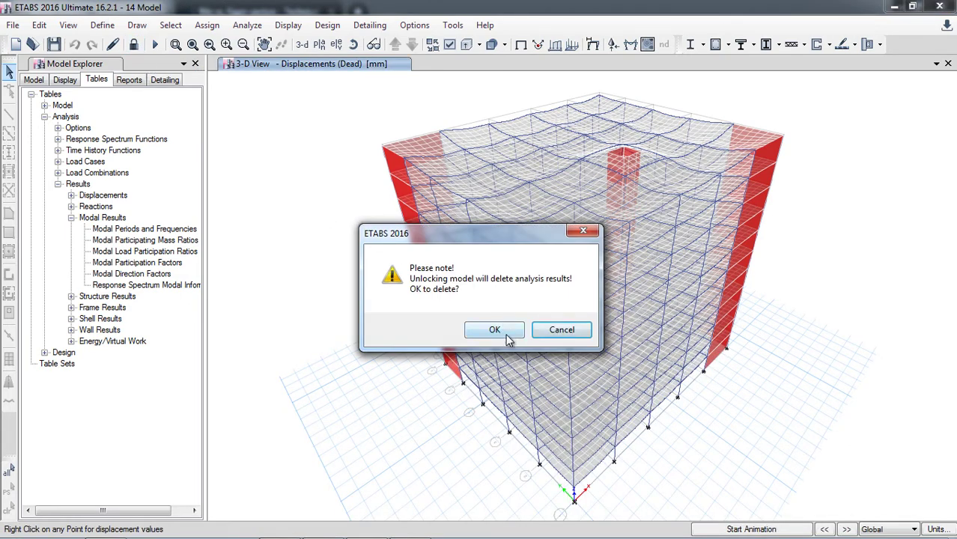
left_click(506, 337)
left_click(102, 25)
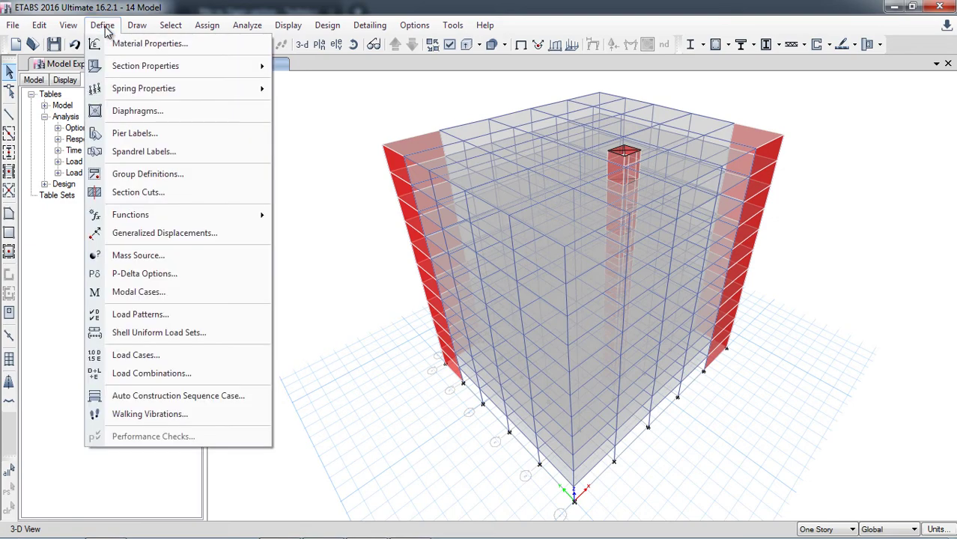
left_click(167, 292)
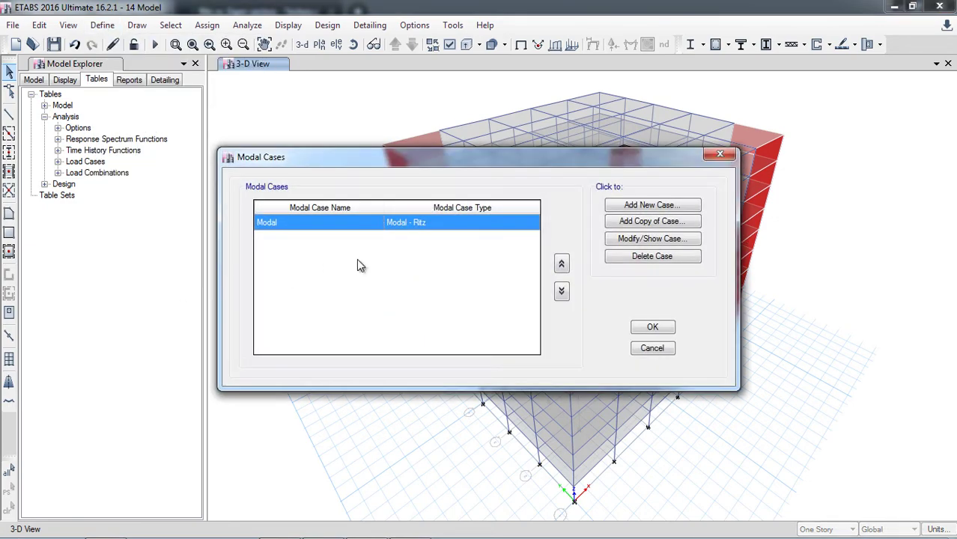
left_click(642, 240)
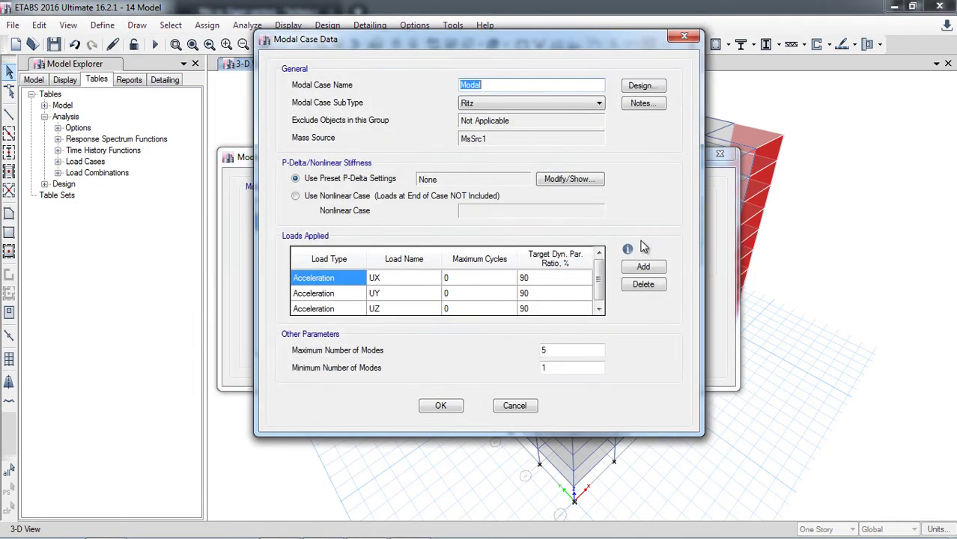
- Set the Modal case's maximum number of modes to 22 (2*11), accept the changes and run the analysis
left_click(566, 350)
left_click_drag(610, 42, 421, 45)
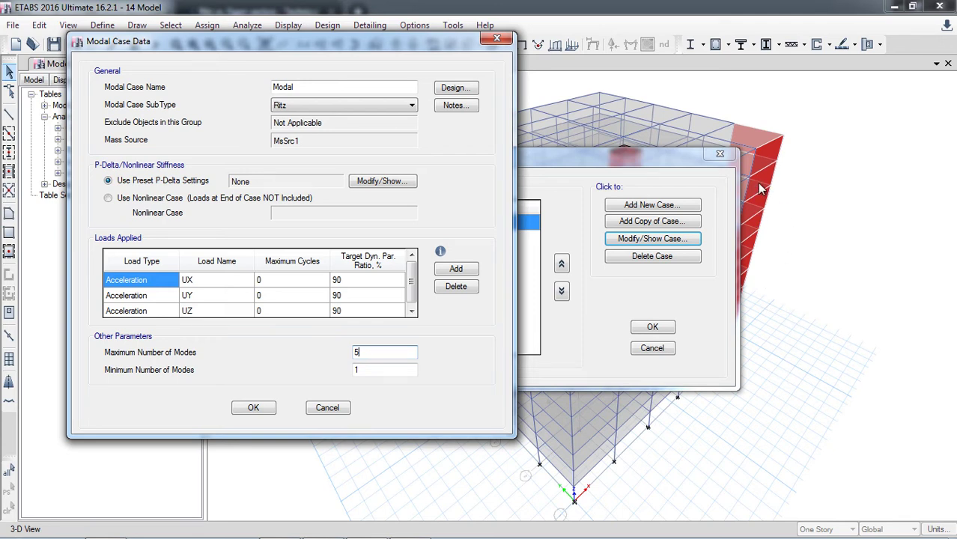
double_click(367, 353)
type("2*11")
left_click(365, 372)
left_click(384, 355)
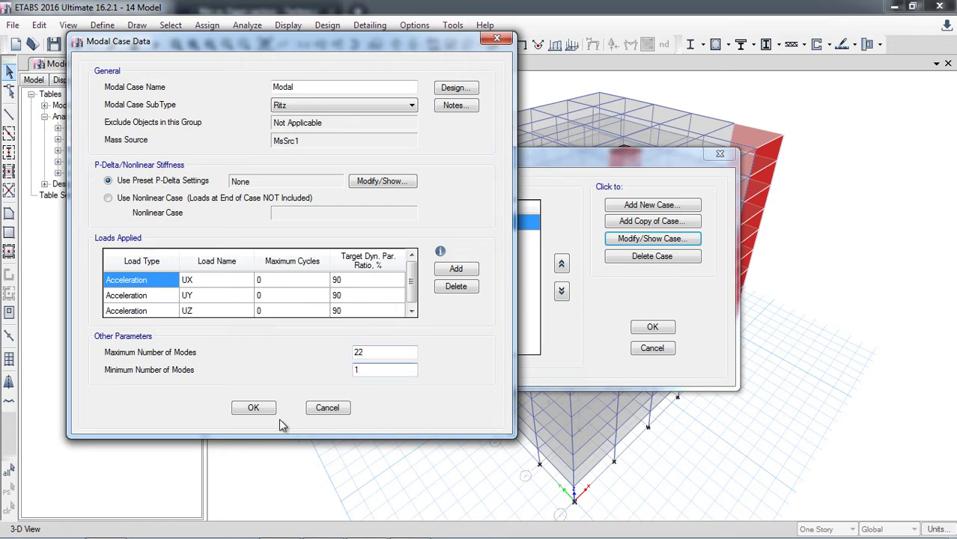
left_click(255, 410)
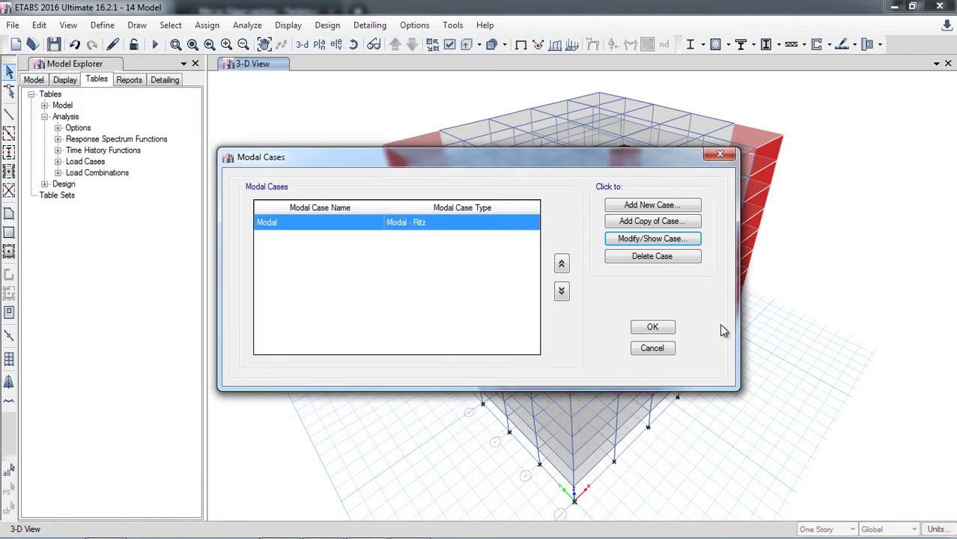
left_click(652, 326)
left_click(152, 46)
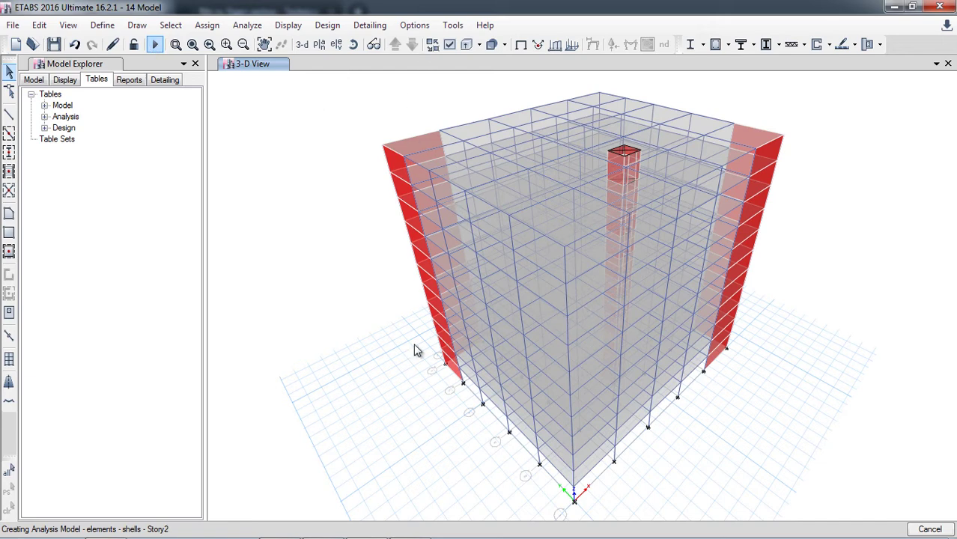
- Switch to the CSI Knowledge Base in the browser and review the Modal analysis and Ritz vs. Eigen vectors articles
left_click(275, 527)
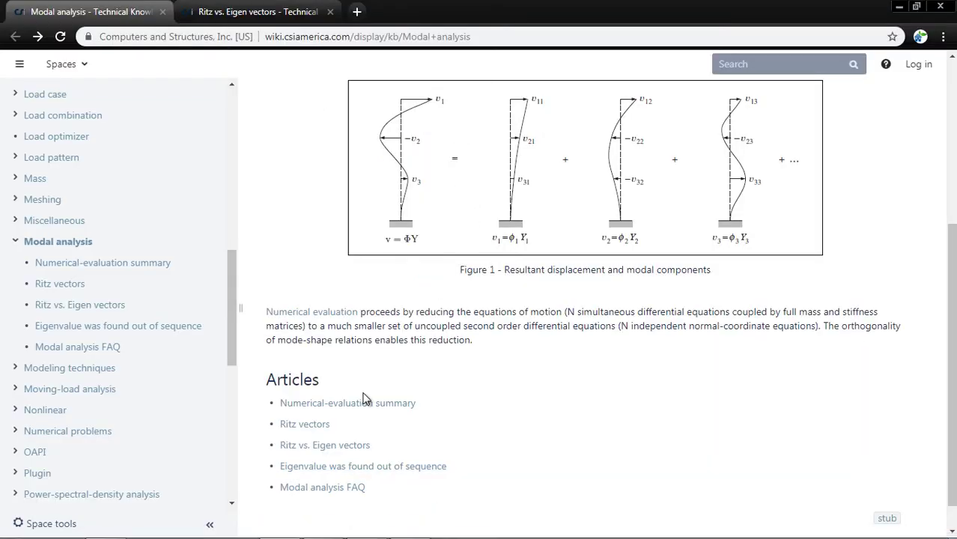
scroll(367, 398, "up", 5)
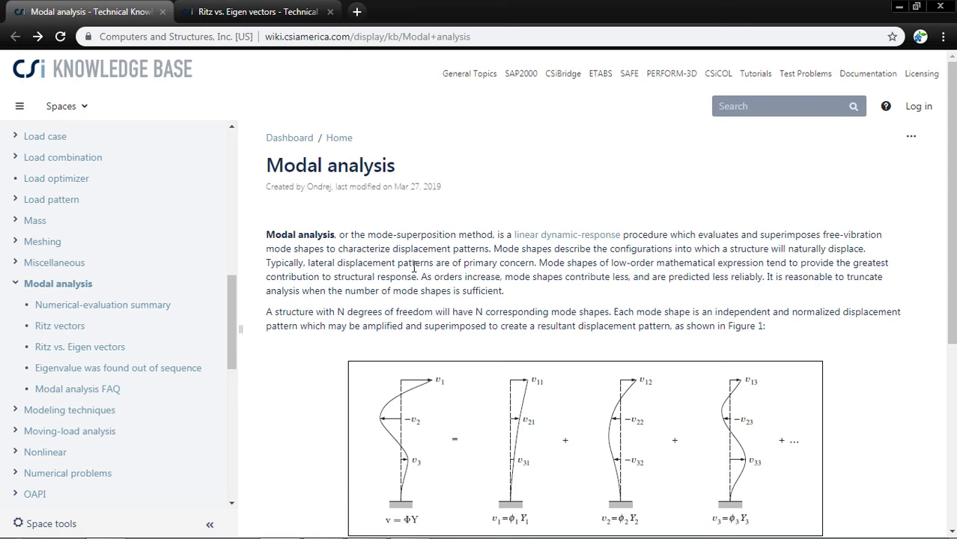
mouse_move(414, 533)
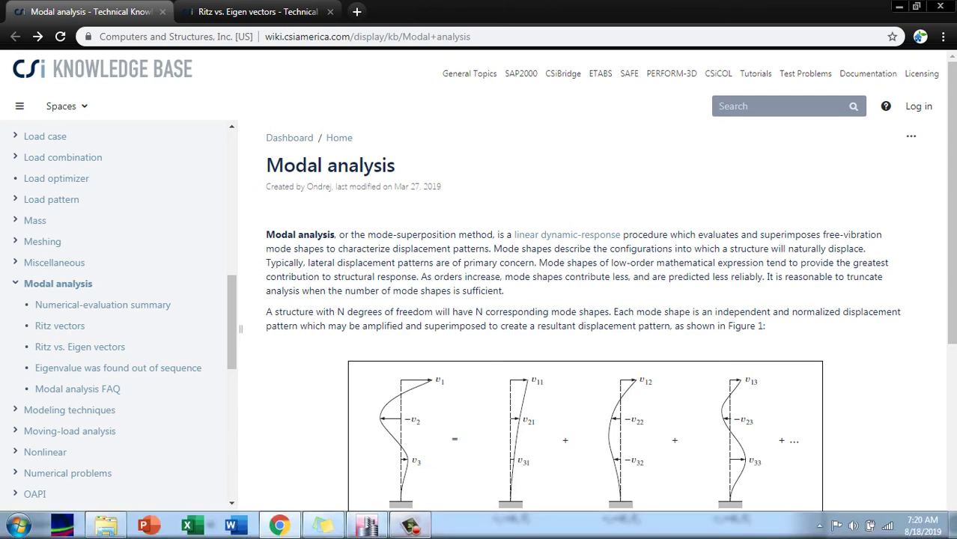
left_click(290, 11)
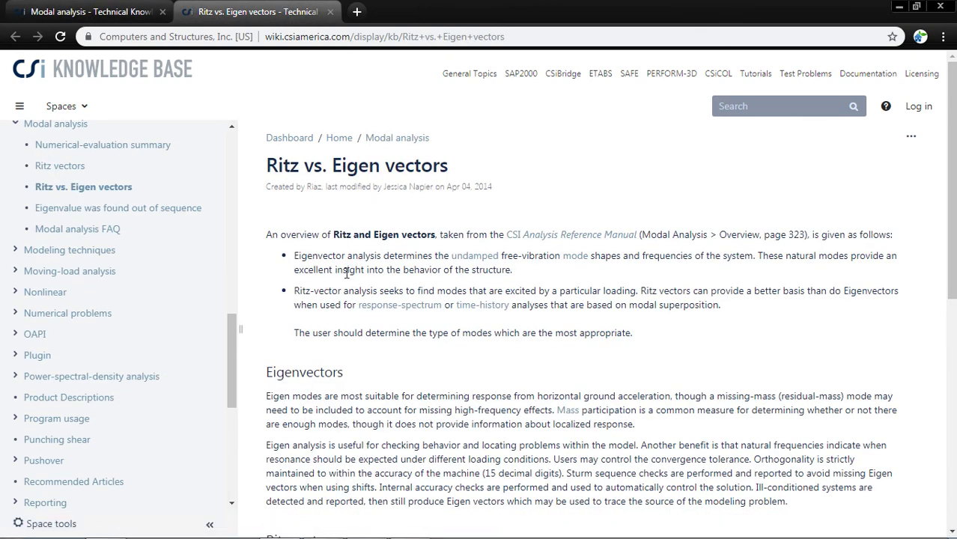
scroll(136, 222, "up", 1)
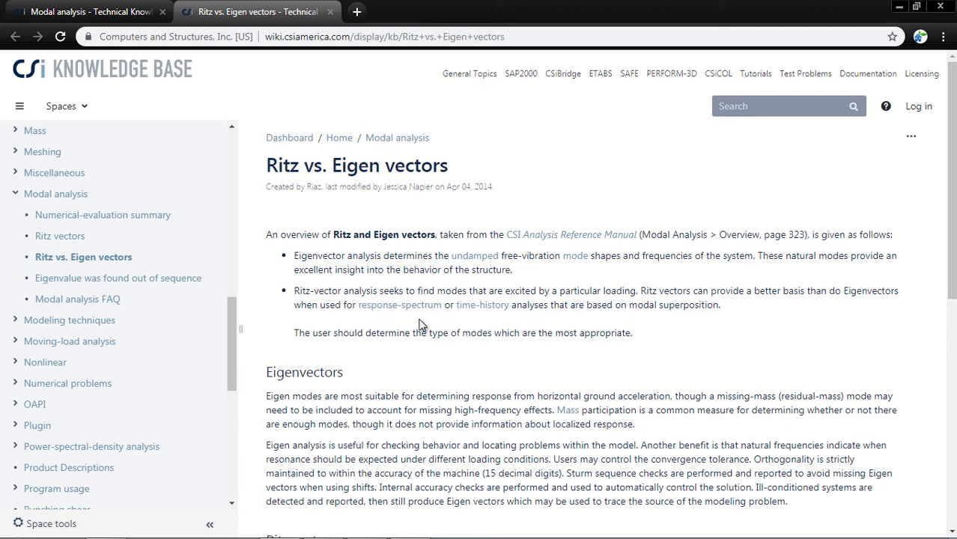
- Switch back to ETABS and open the Modal Participating Mass Ratios table for the completed analysis
mouse_move(405, 534)
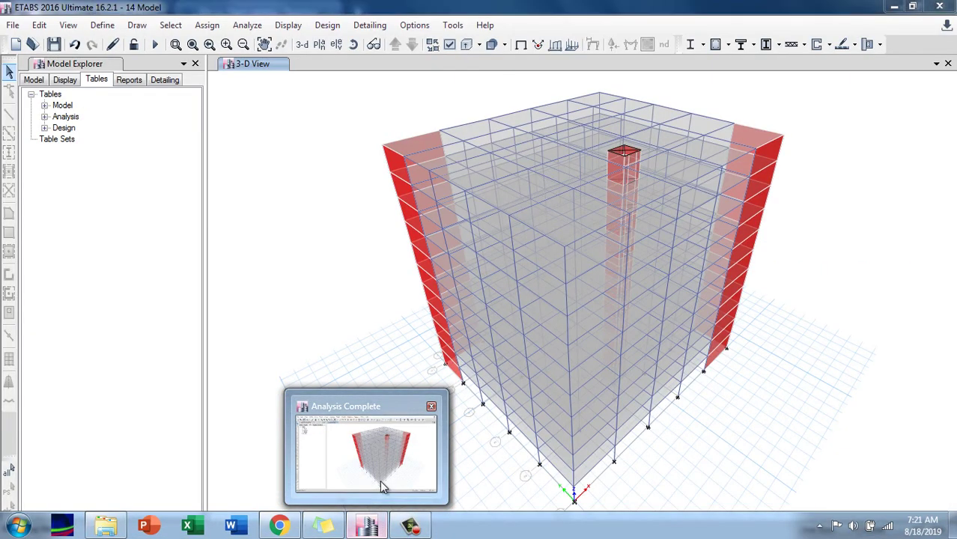
left_click(379, 480)
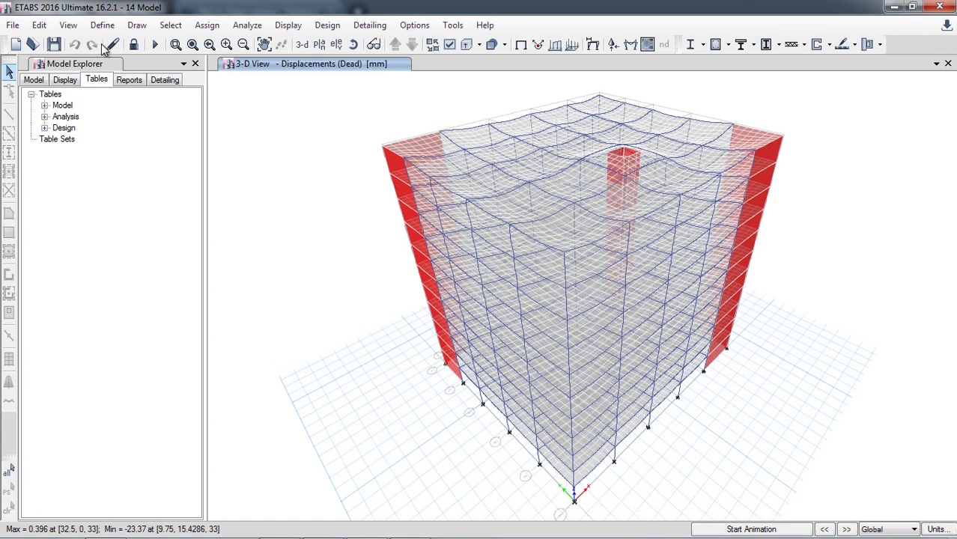
left_click(44, 117)
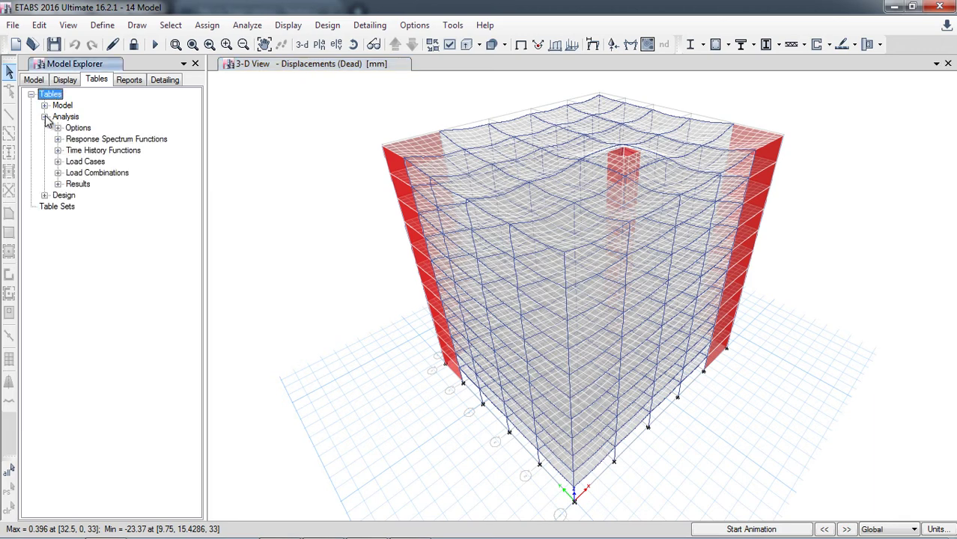
left_click(58, 184)
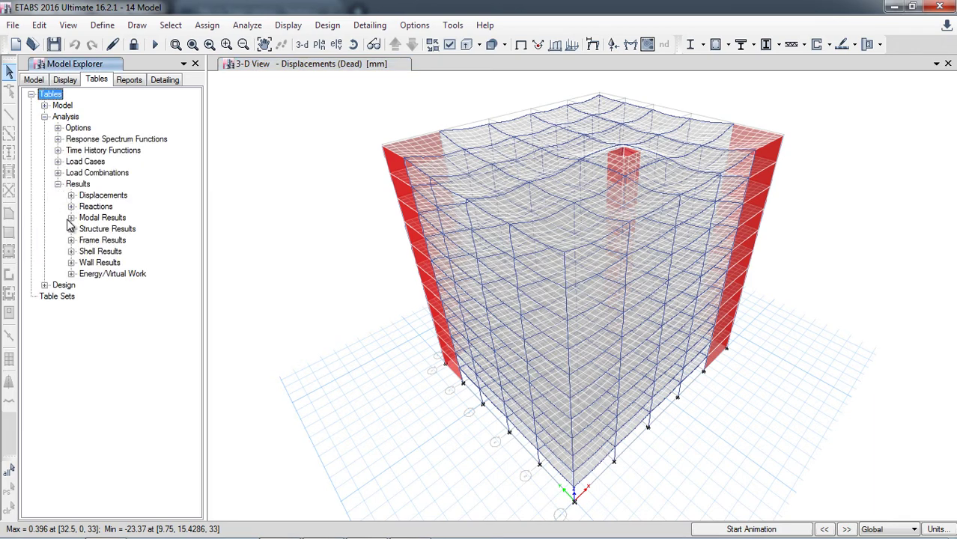
left_click(71, 218)
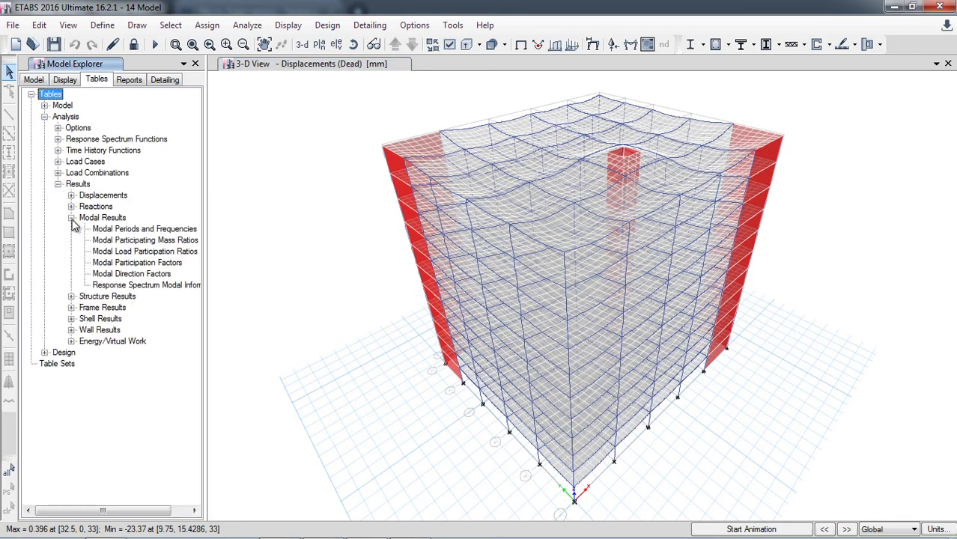
double_click(165, 241)
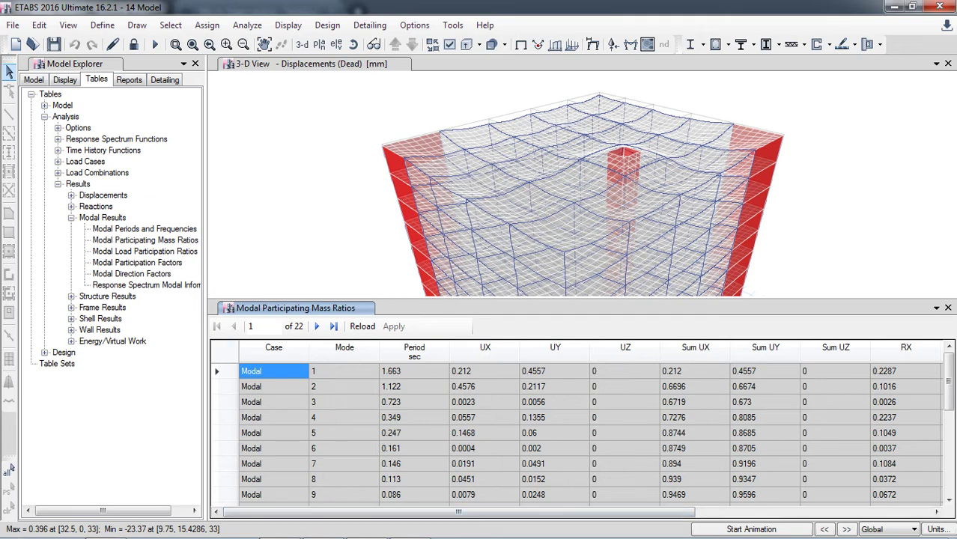
- Examine the highest modes' cumulative participation ratios, comparing Sum UX, Sum UY, Sum RX, Sum RY and Sum RZ against the 90% target
left_click_drag(952, 380, 951, 476)
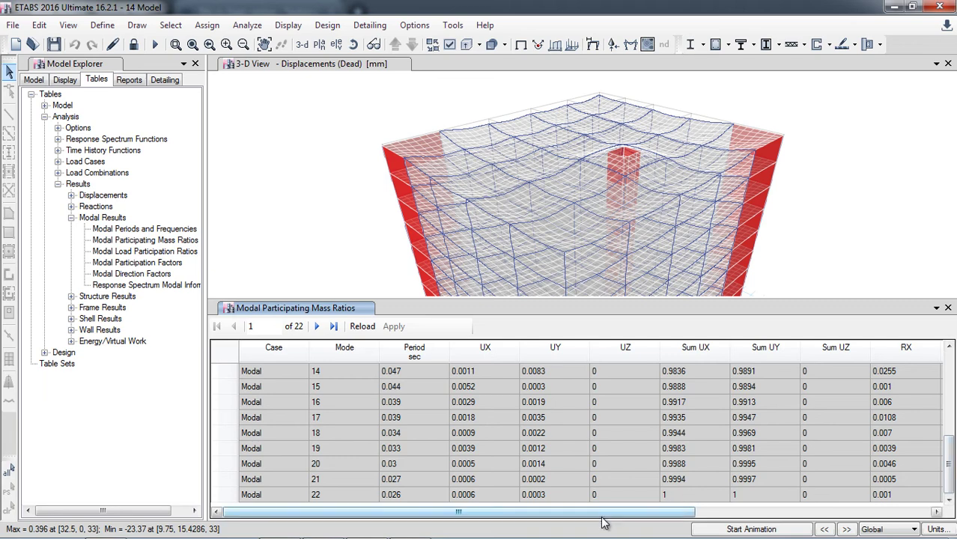
left_click_drag(599, 518, 403, 516)
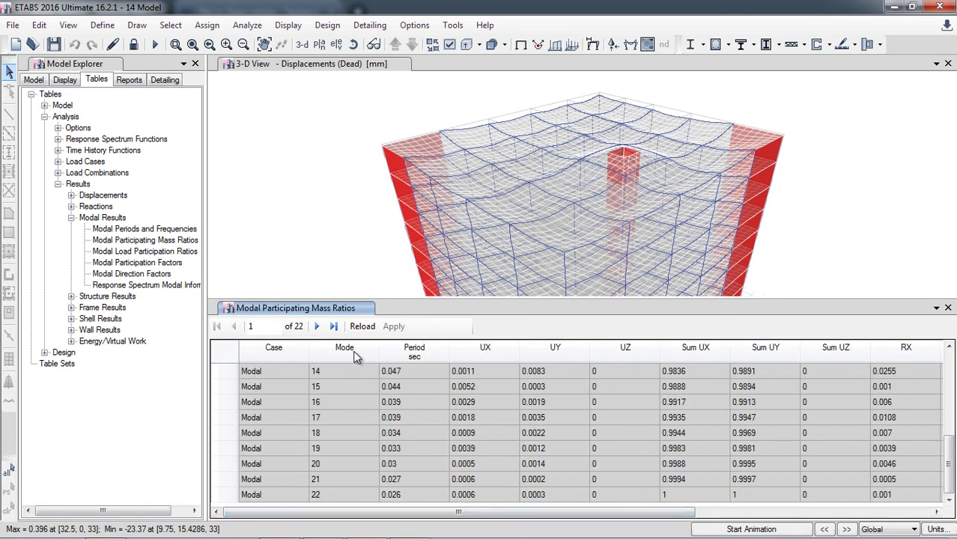
left_click_drag(324, 512, 776, 476)
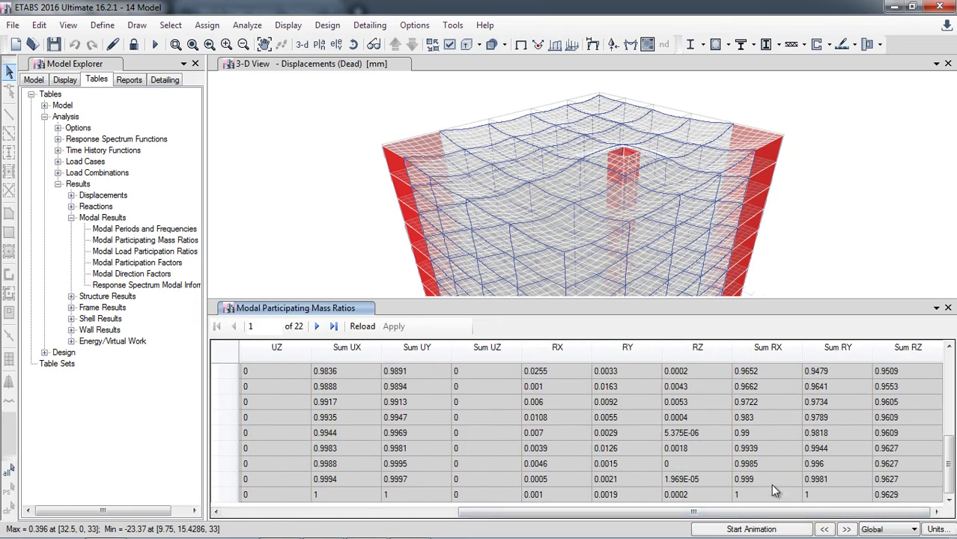
left_click(765, 498)
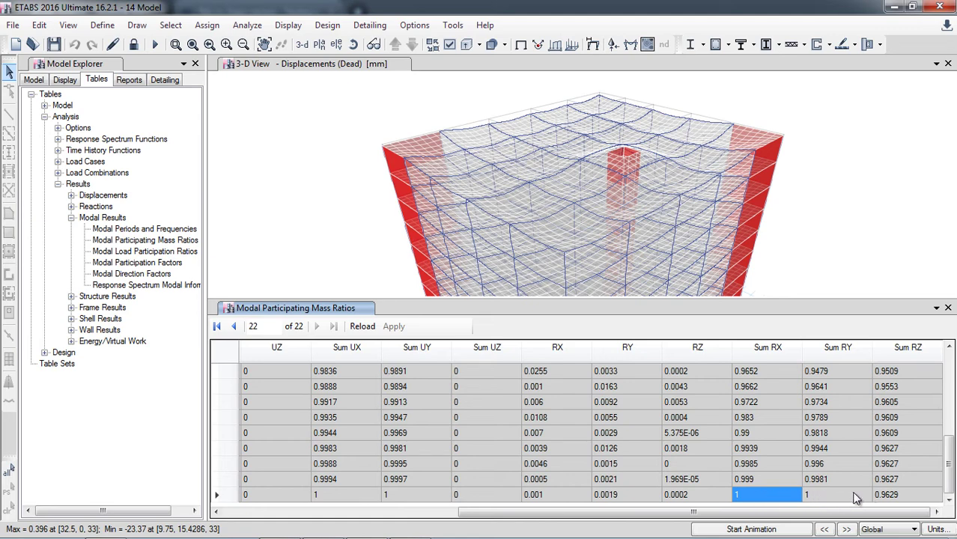
left_click(888, 496)
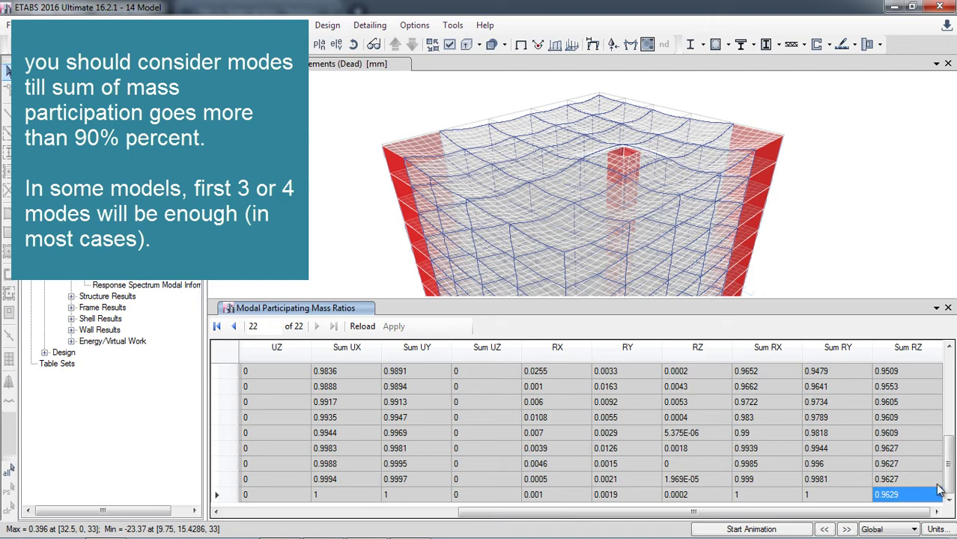
mouse_move(948, 485)
left_mouse_down()
mouse_move(949, 399)
mouse_move(951, 473)
left_mouse_up()
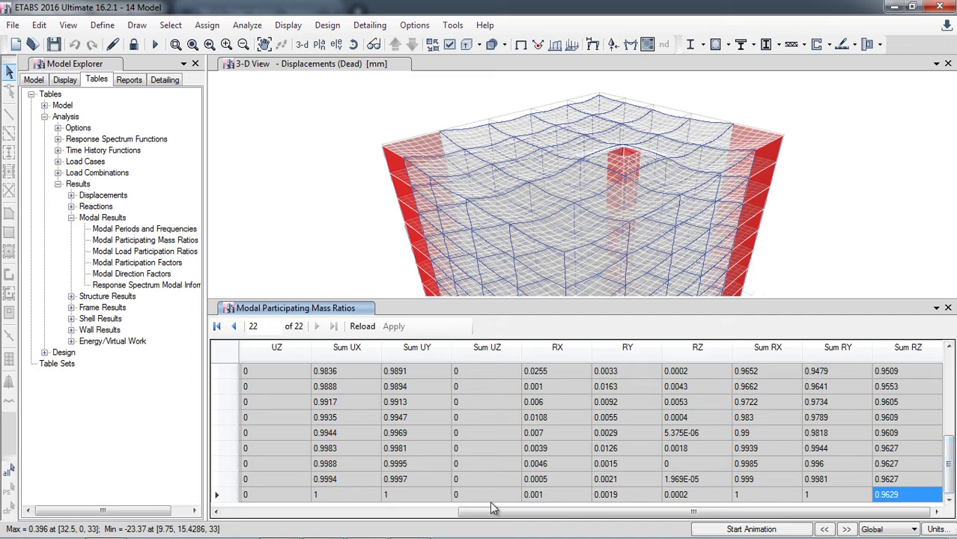
left_click_drag(487, 513, 234, 533)
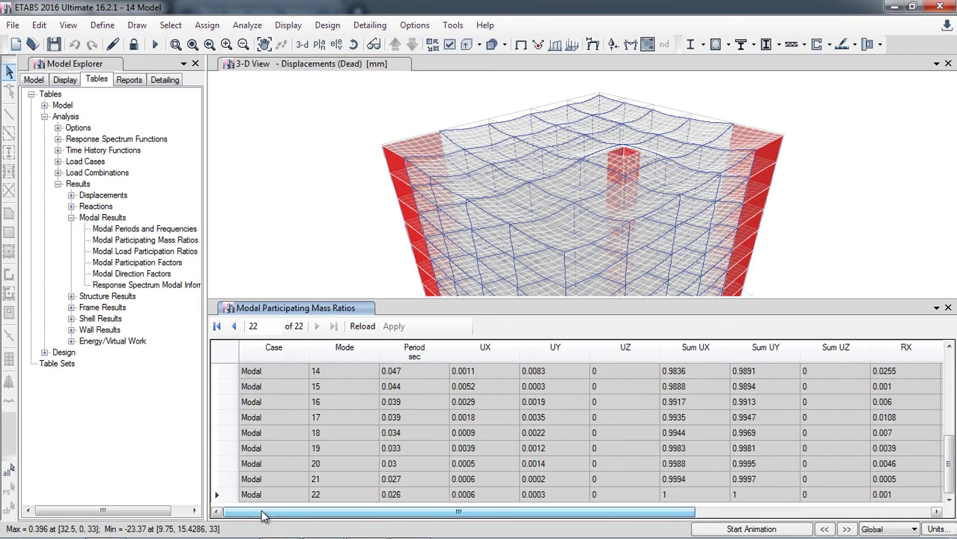
left_click_drag(384, 514, 858, 516)
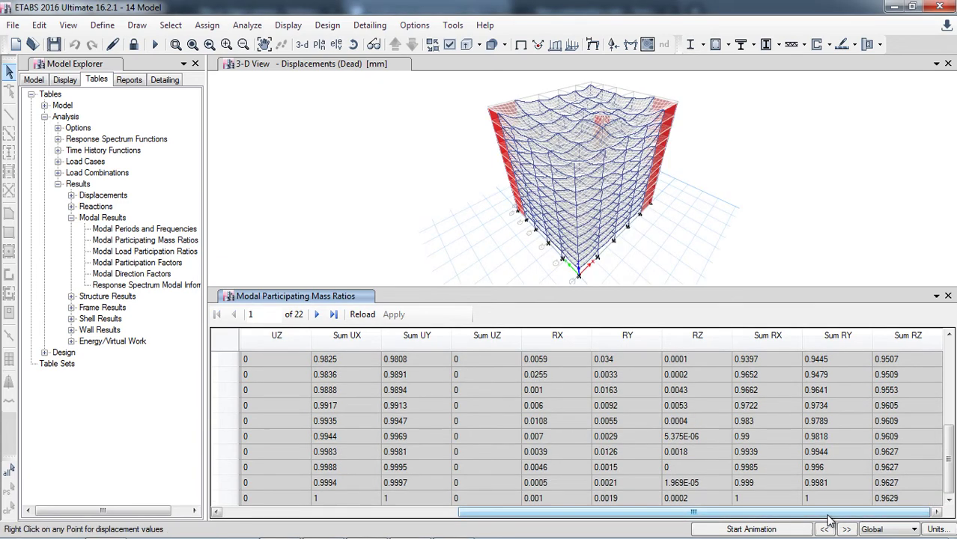
- Compare the cumulative participation ratios from mode 1 through mode 22, including the mode, period, UX and UY columns
scroll(831, 518, "up", 4)
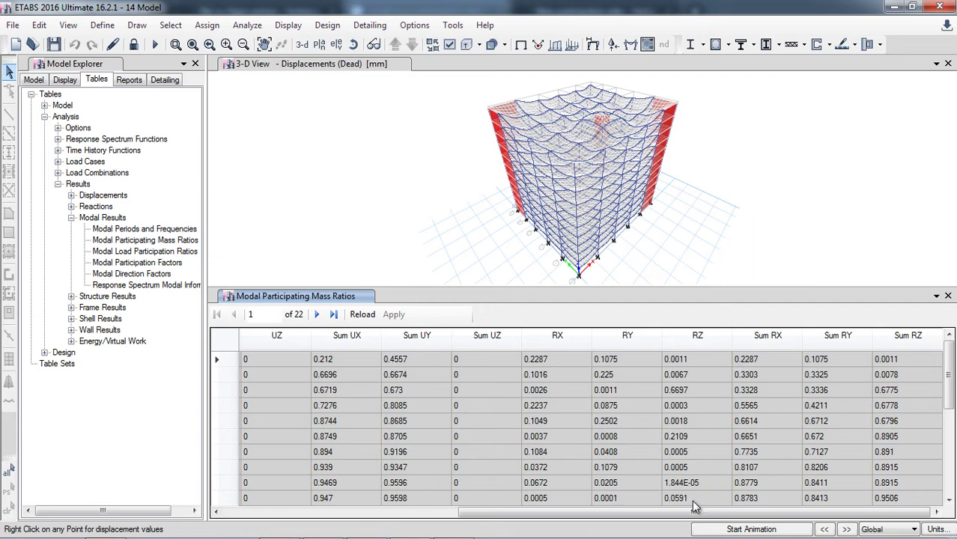
scroll(812, 419, "down", 2)
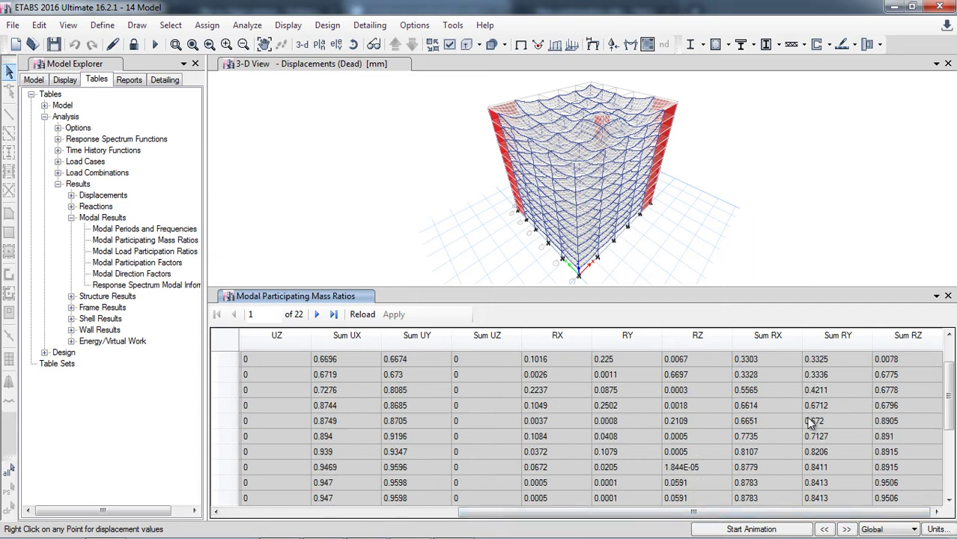
scroll(811, 428, "down", 2)
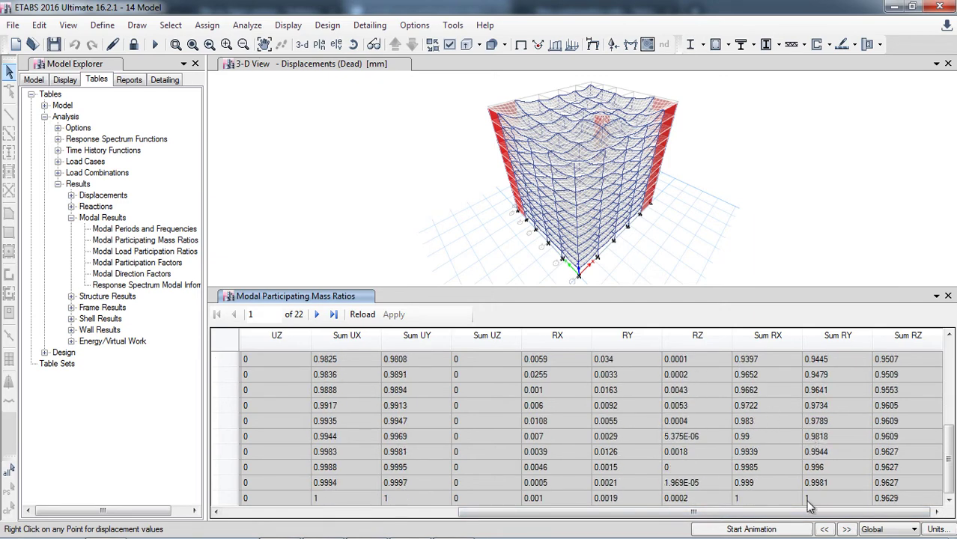
left_click_drag(800, 515, 549, 529)
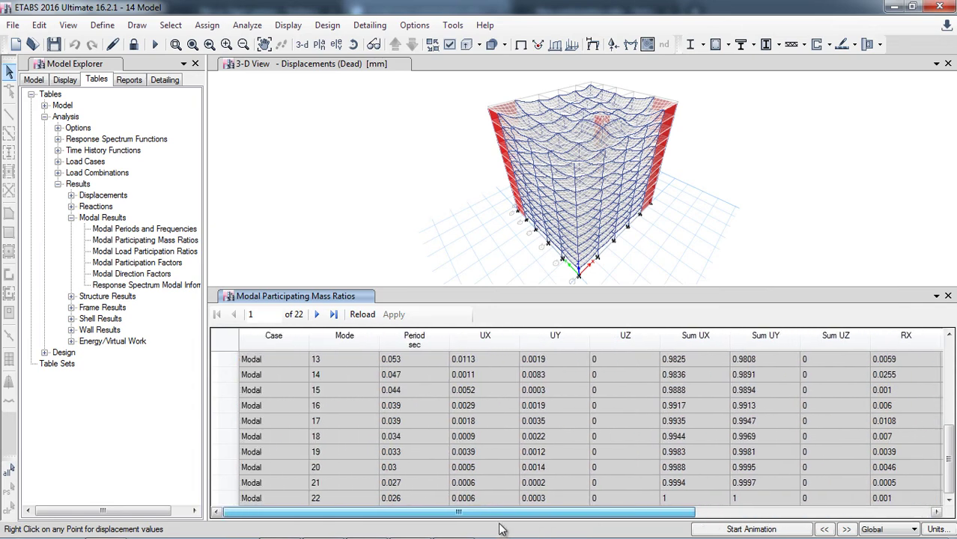
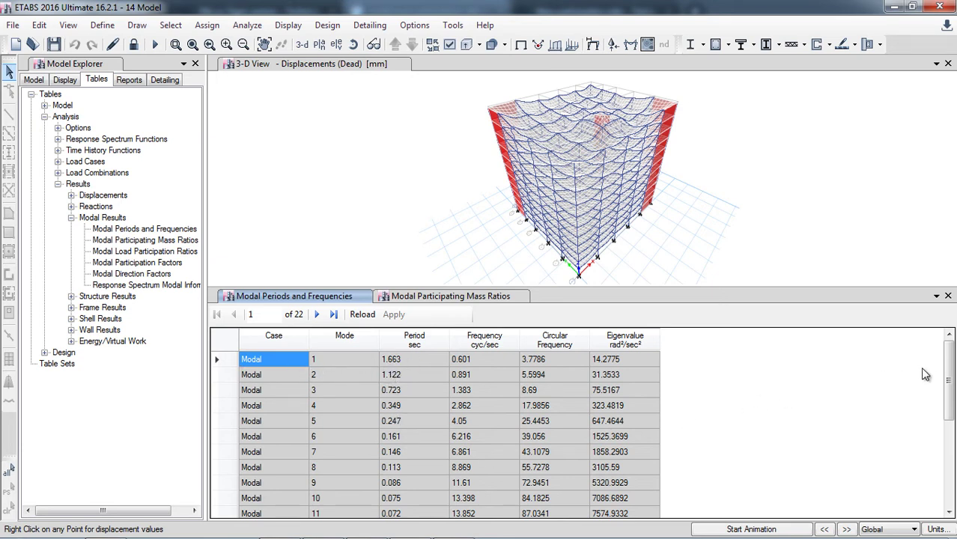
- Review the Modal Periods and Frequencies table through mode 22 and close both modal results tables
left_click_drag(950, 375, 949, 471)
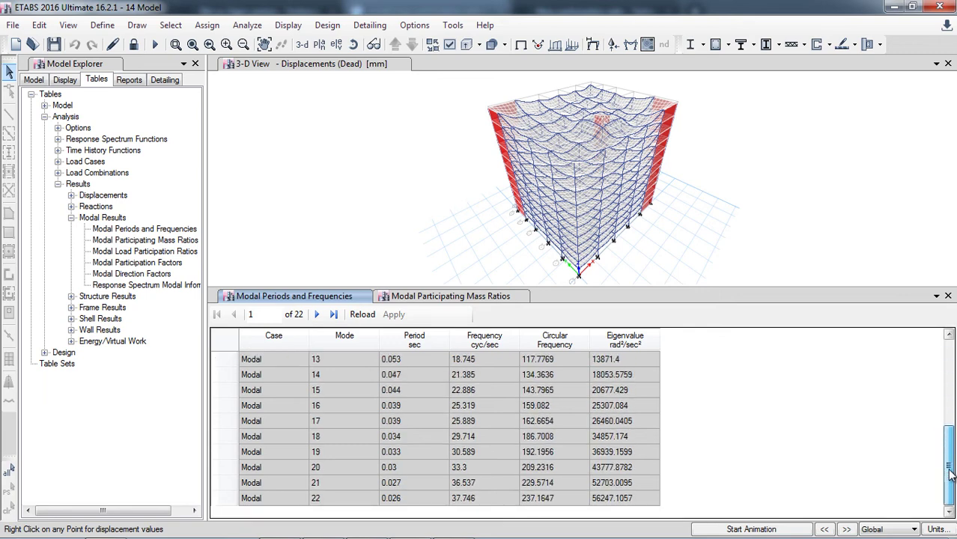
scroll(950, 471, "up", 4)
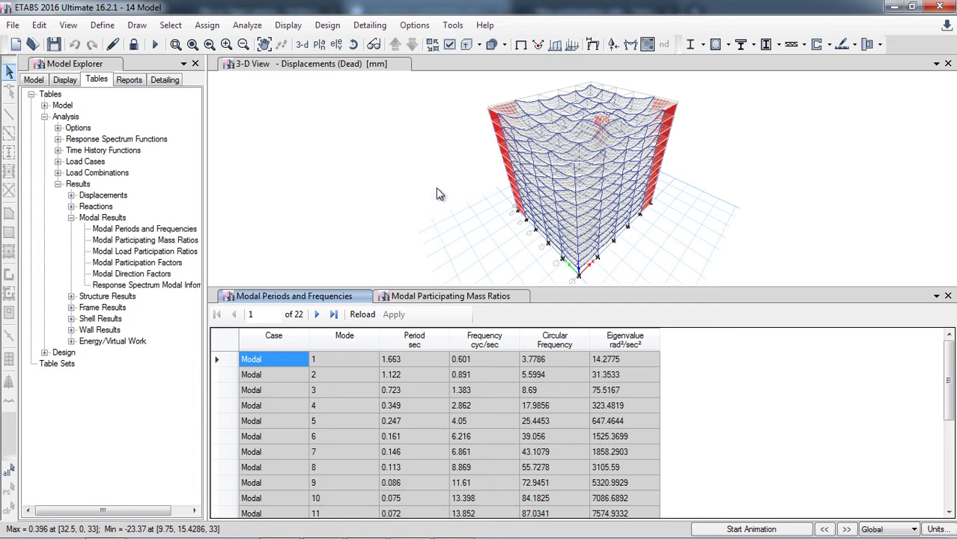
left_click(948, 296)
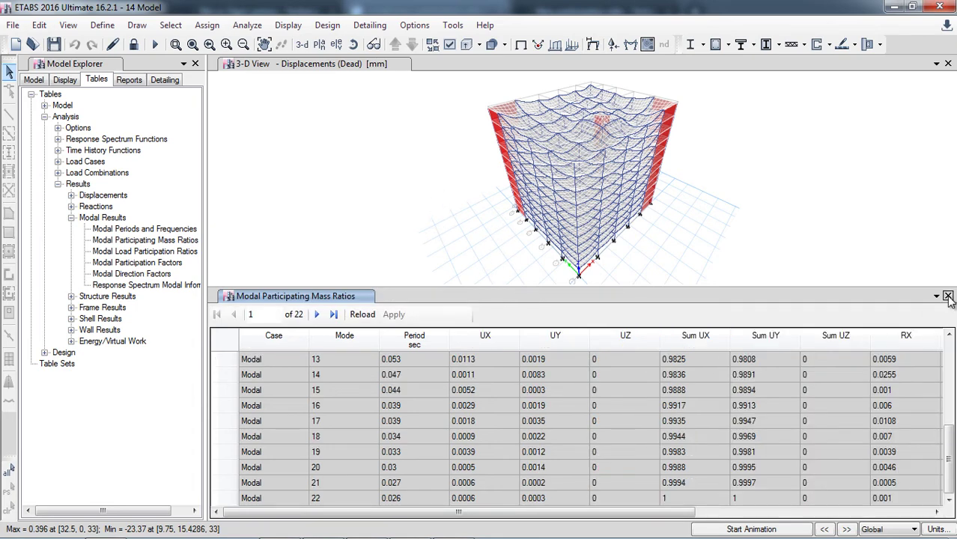
left_click(948, 296)
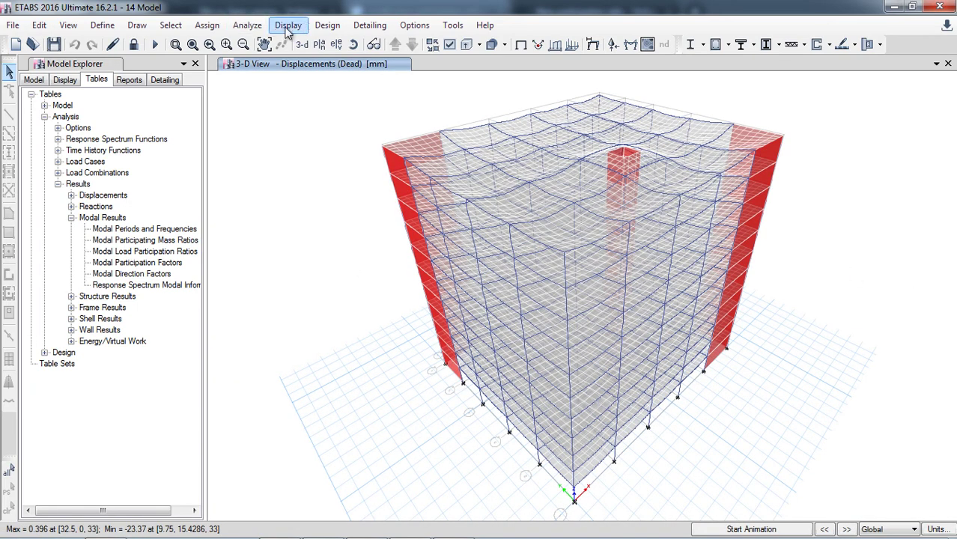
- Display the Modal case's mode 1 deformed shape with automatic scaling, keeping the Deformed Shape dialog clear of the model
left_click(287, 27)
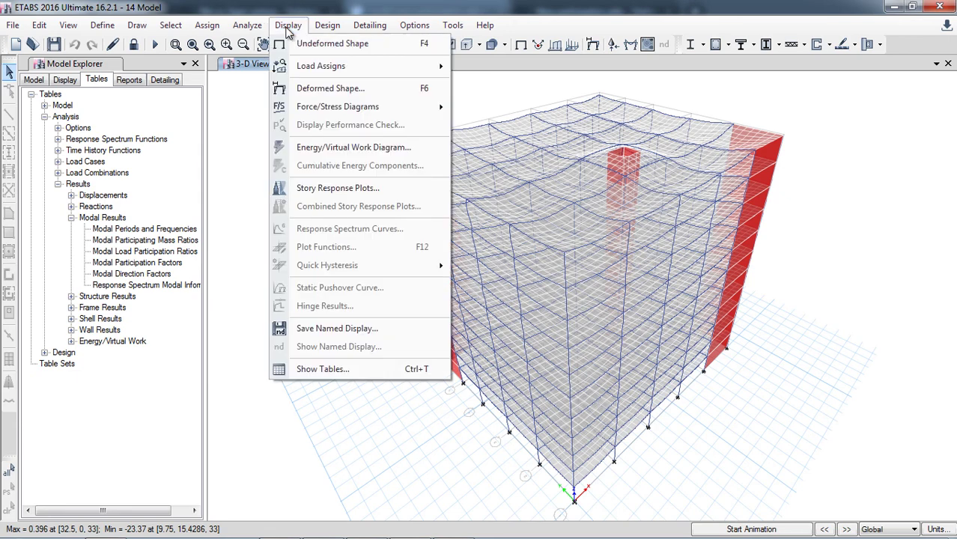
left_click(333, 90)
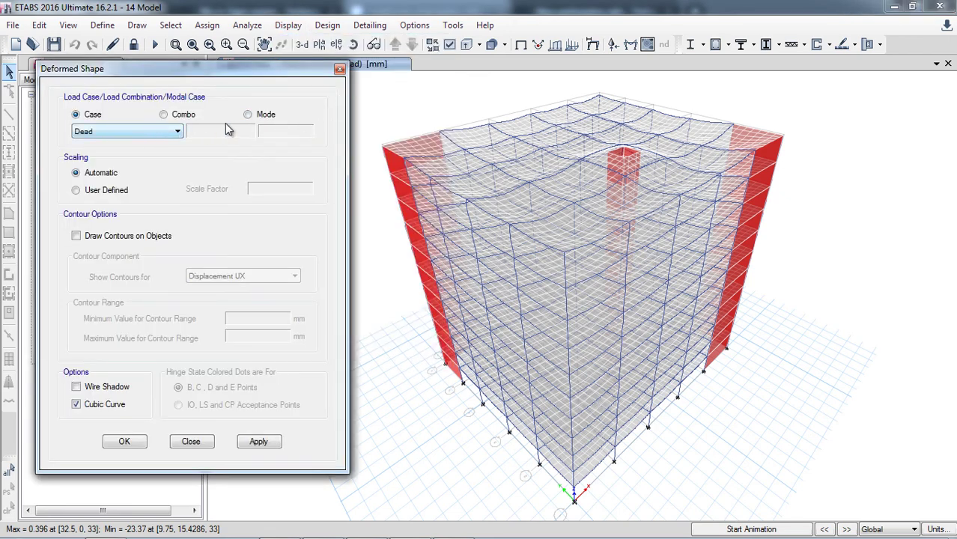
left_click(249, 114)
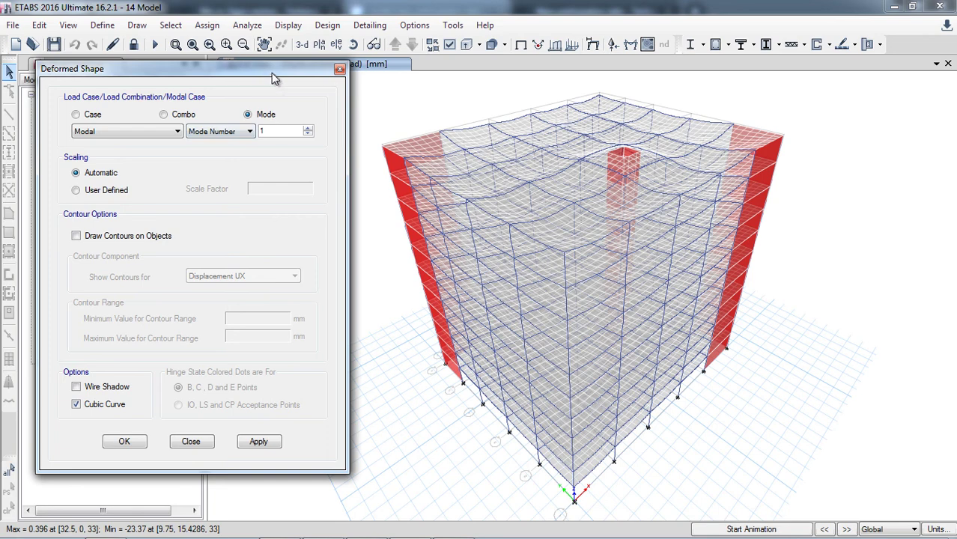
left_click(264, 443)
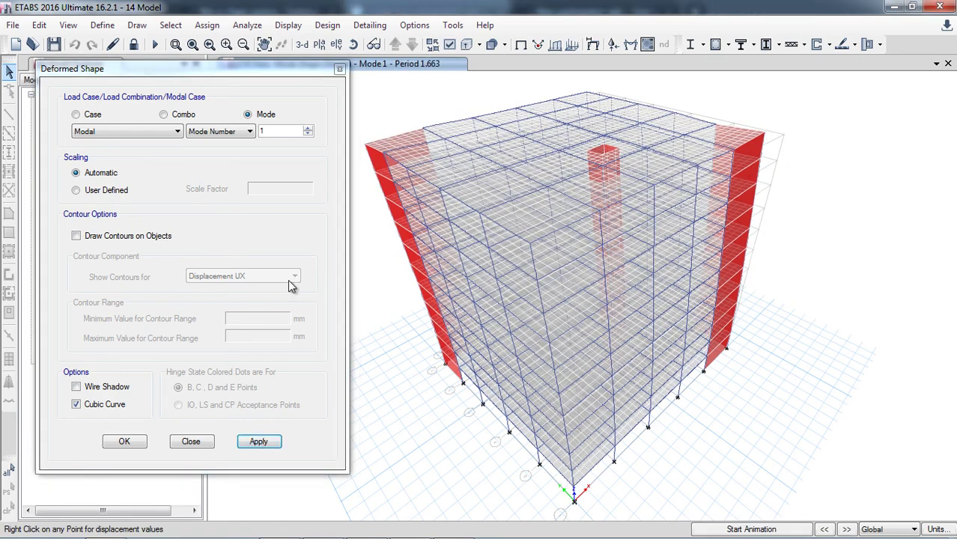
left_click_drag(278, 69, 205, 118)
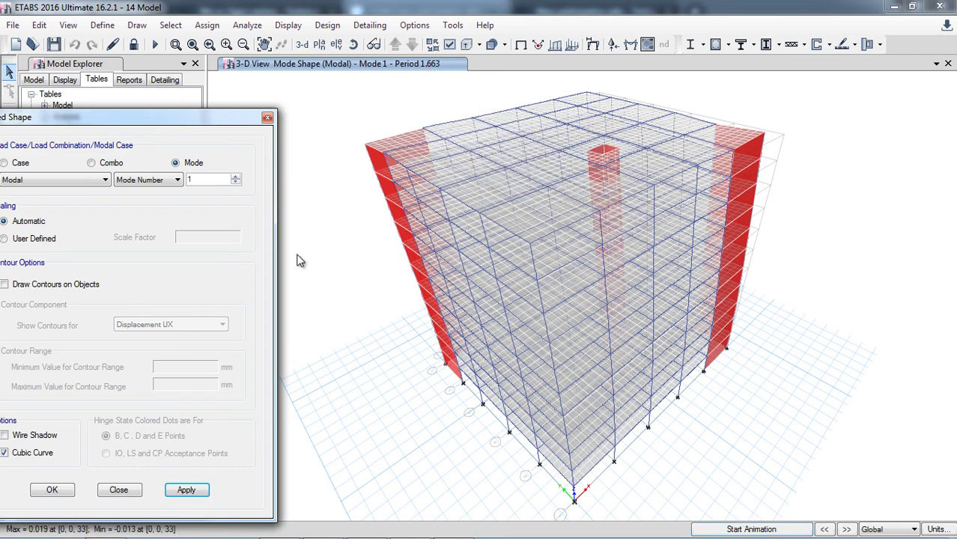
left_click_drag(216, 133, 278, 87)
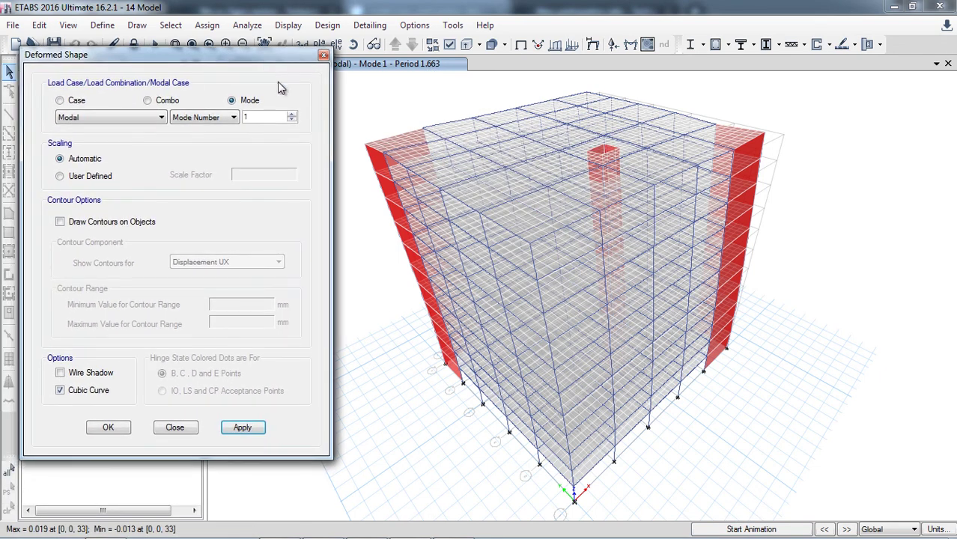
- Set the mode number to 5 and apply it to view that mode shape on the building
double_click(276, 120)
type("5")
left_click(249, 426)
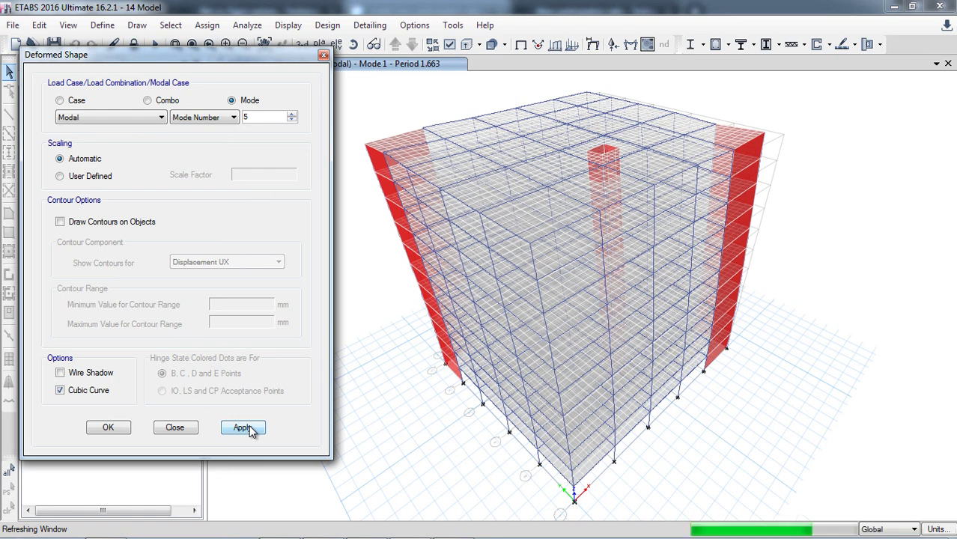
mouse_move(599, 240)
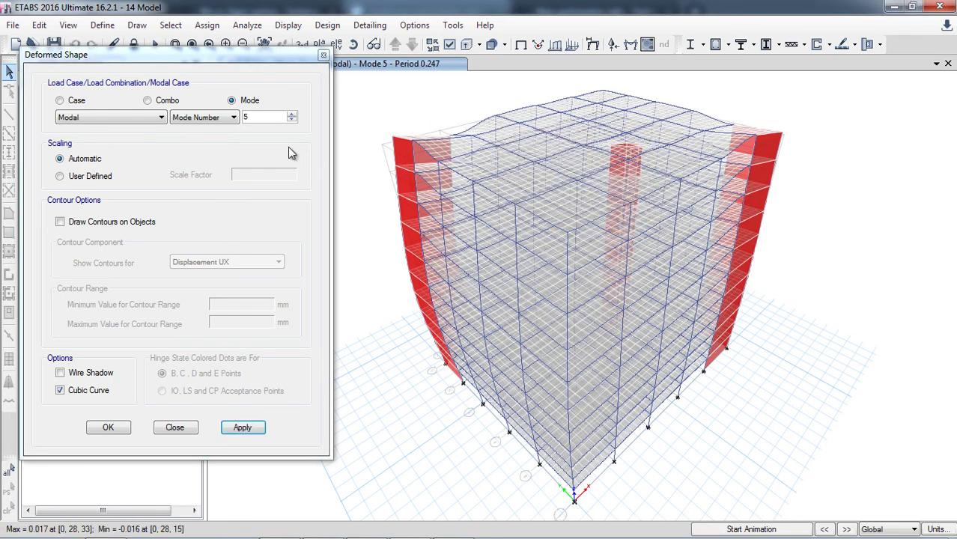
- Change the displayed mode shape to mode number 7 and accept the Deformed Shape settings
left_click_drag(259, 119, 222, 120)
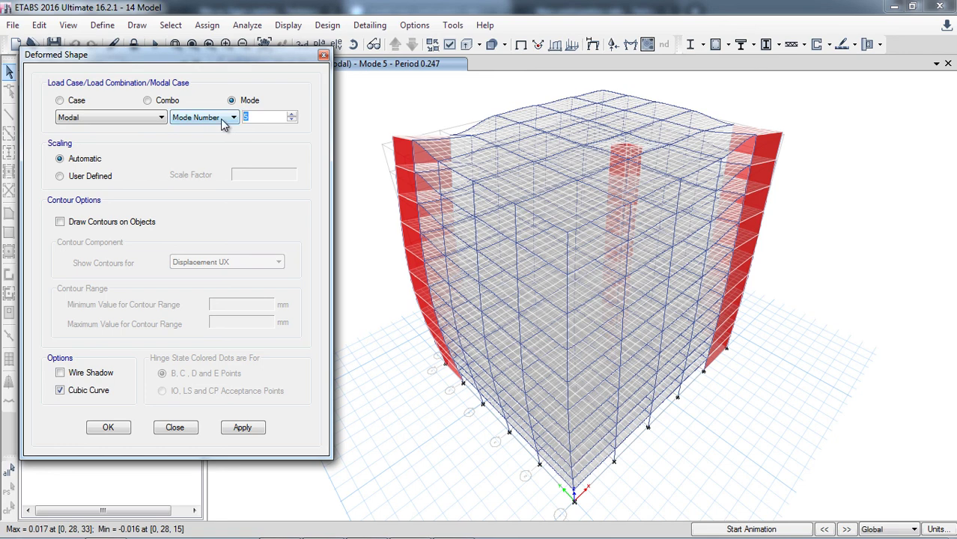
type("7")
left_click(252, 426)
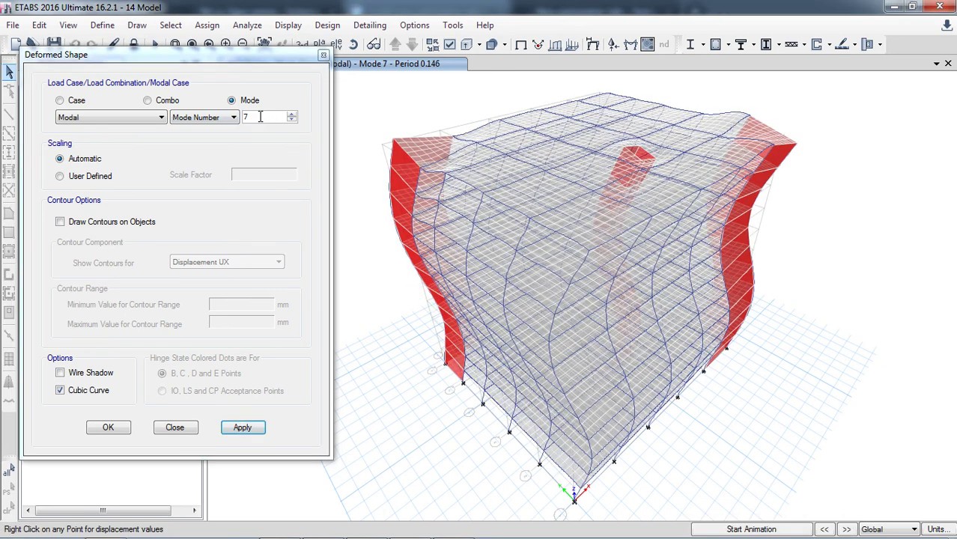
left_click(109, 431)
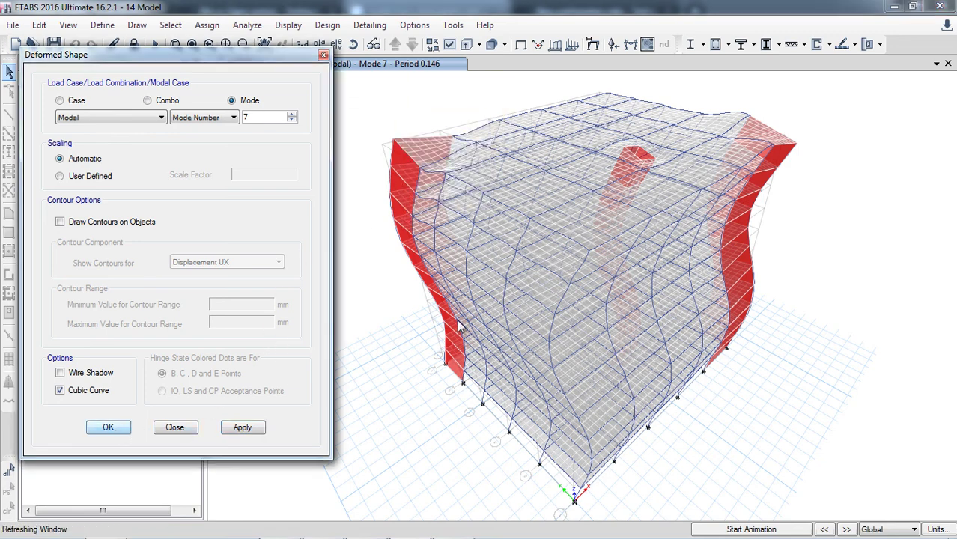